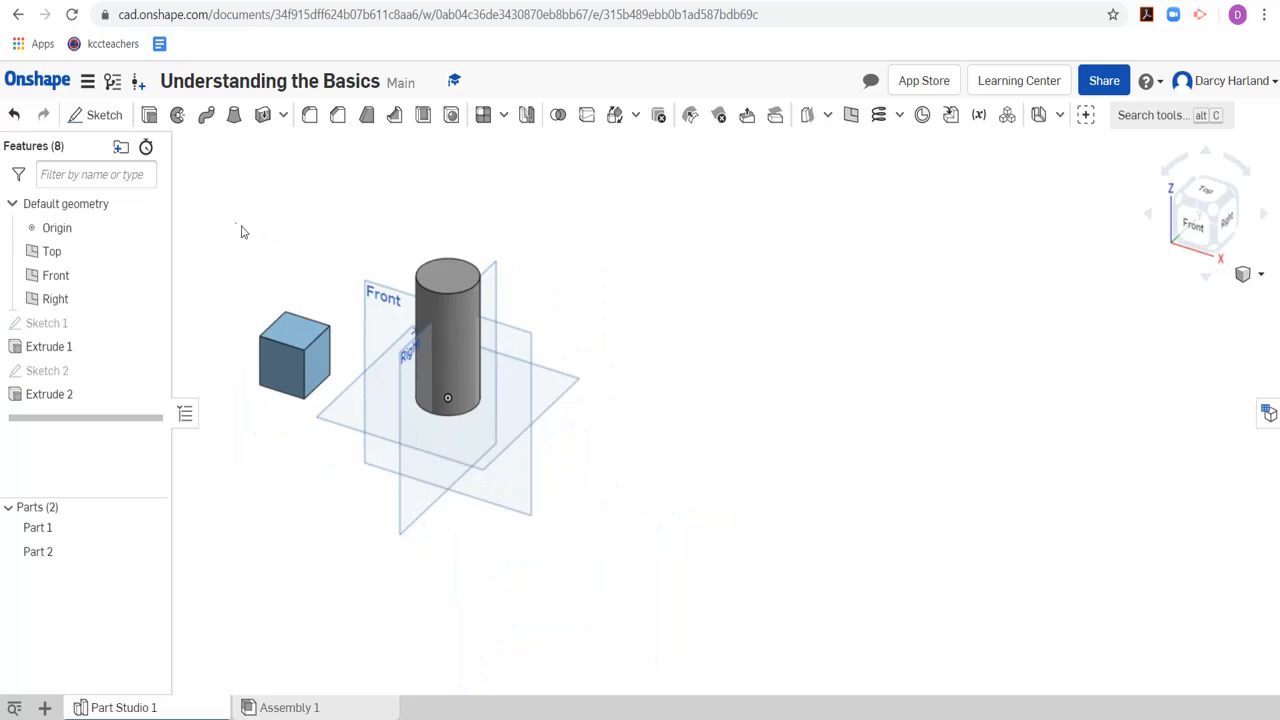
Start a new sketch on the top face of the blue cube
scroll(241, 227, "up", 3)
scroll(370, 345, "up", 1)
middle_click_drag(378, 346, 506, 263)
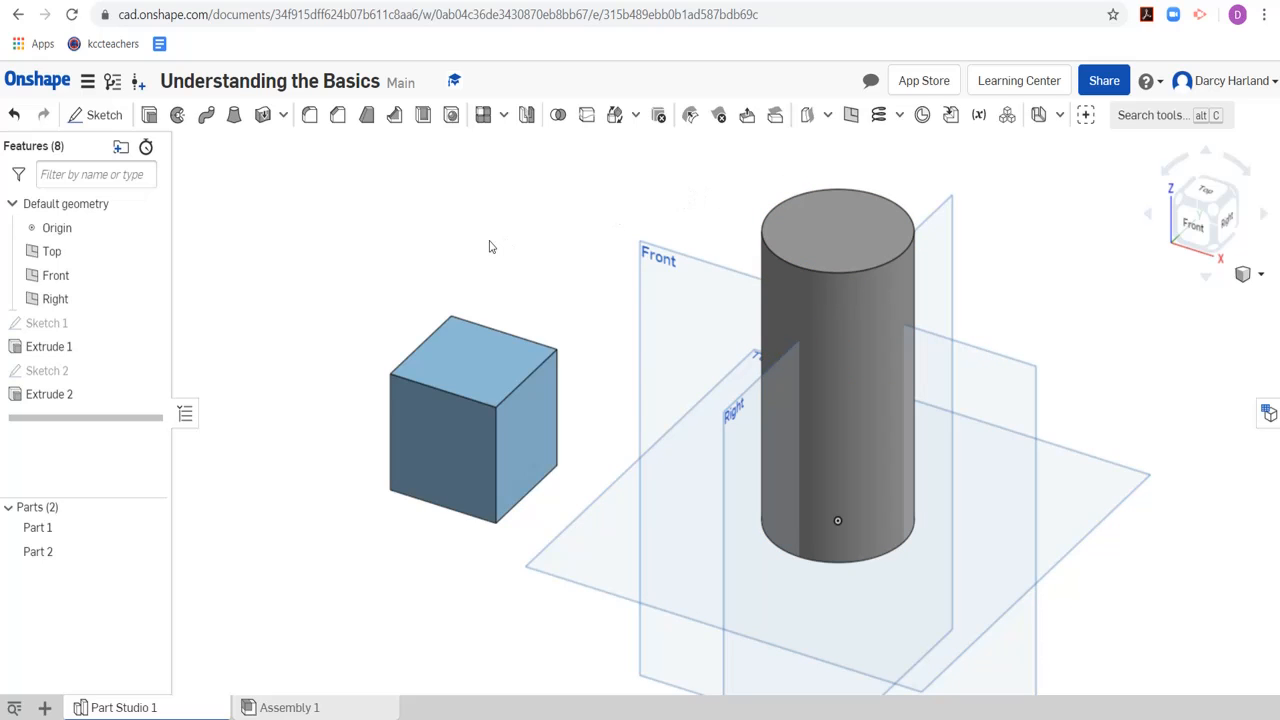
scroll(489, 247, "down", 2)
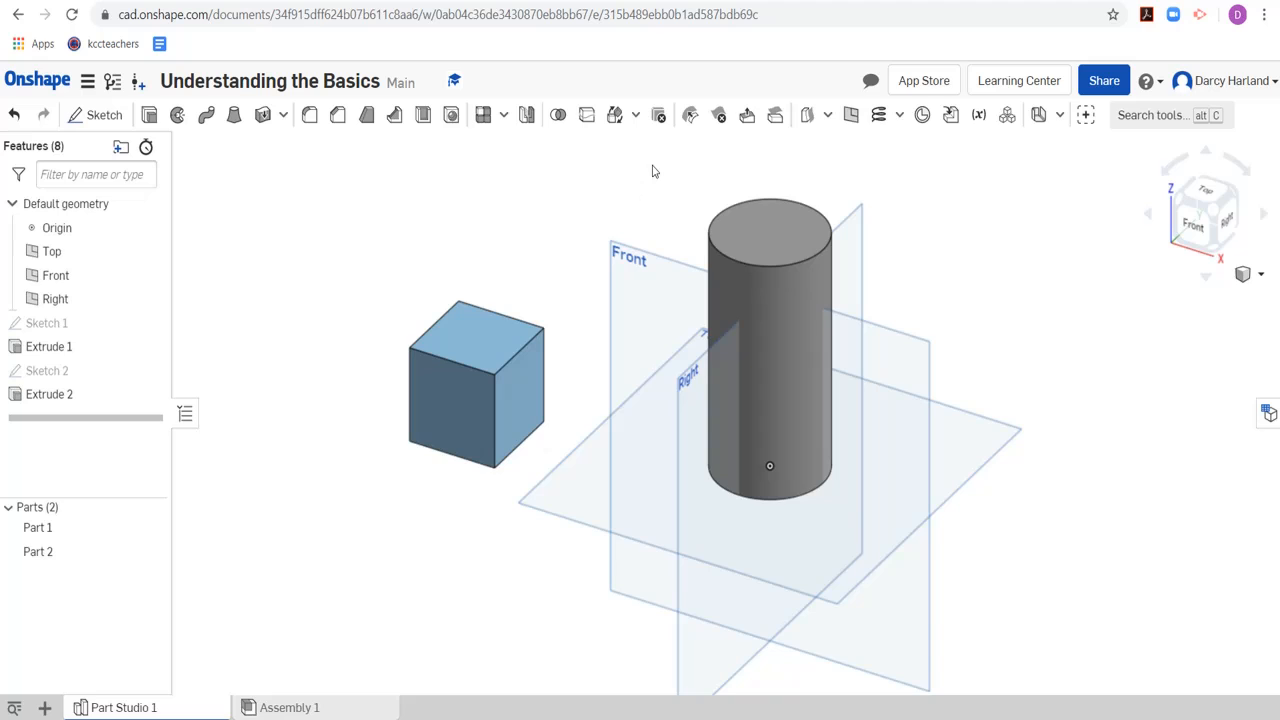
scroll(652, 171, "up", 2)
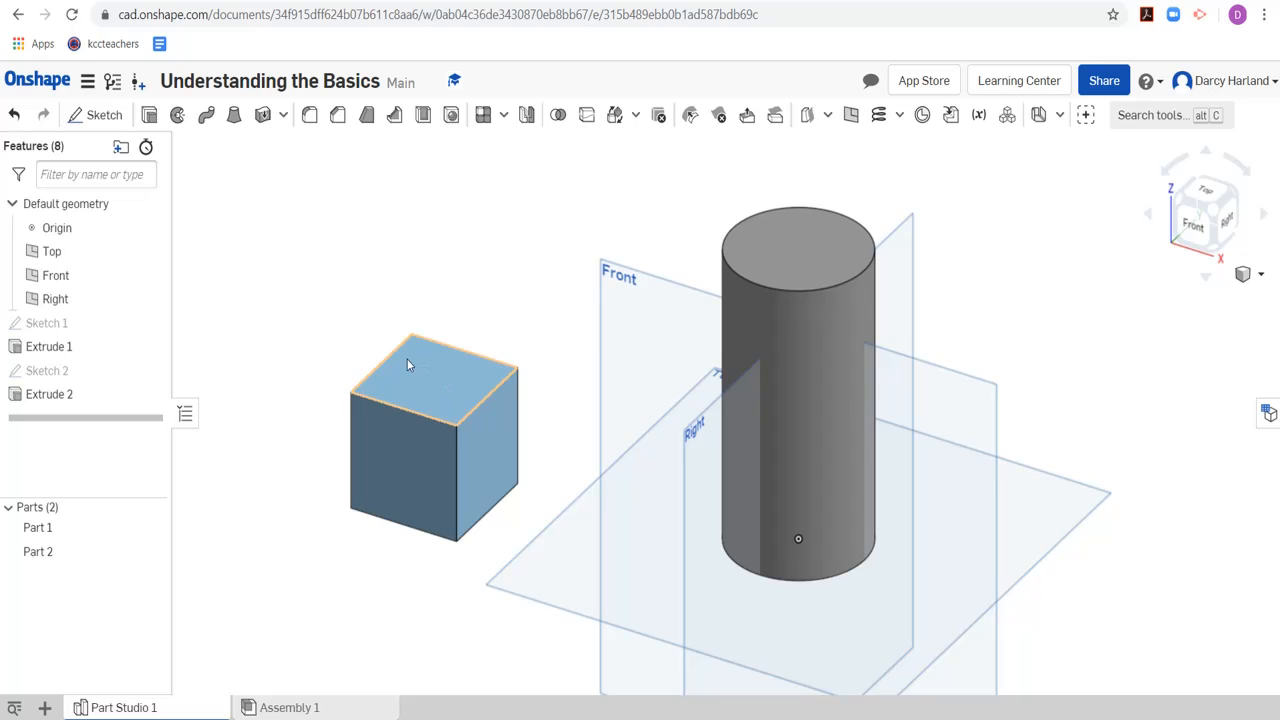
scroll(323, 309, "up", 2)
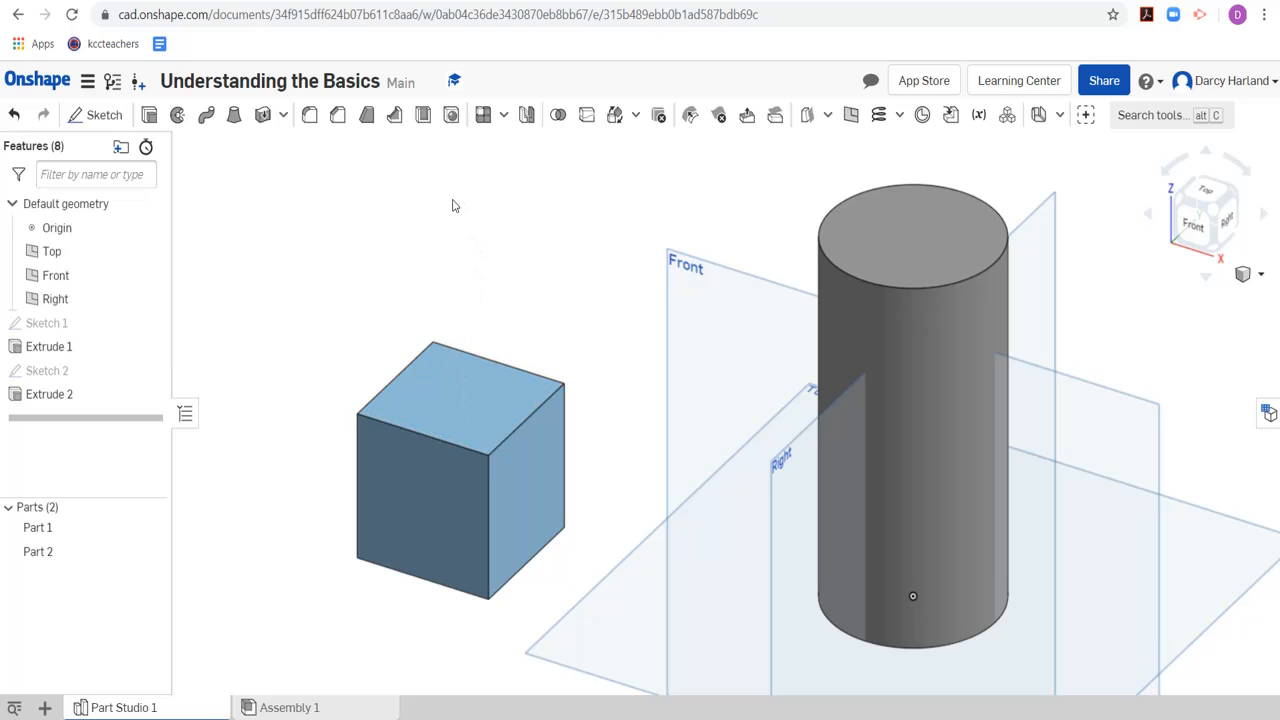
left_click(95, 118)
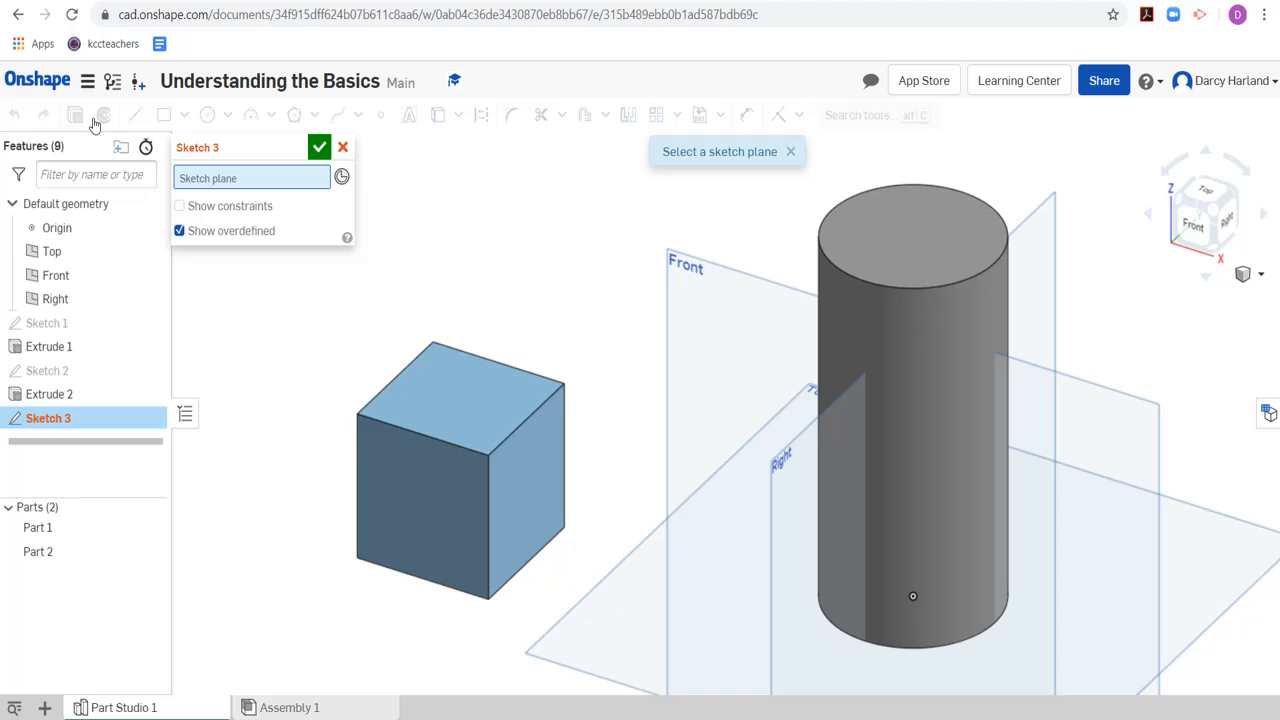
scroll(815, 446, "down", 2)
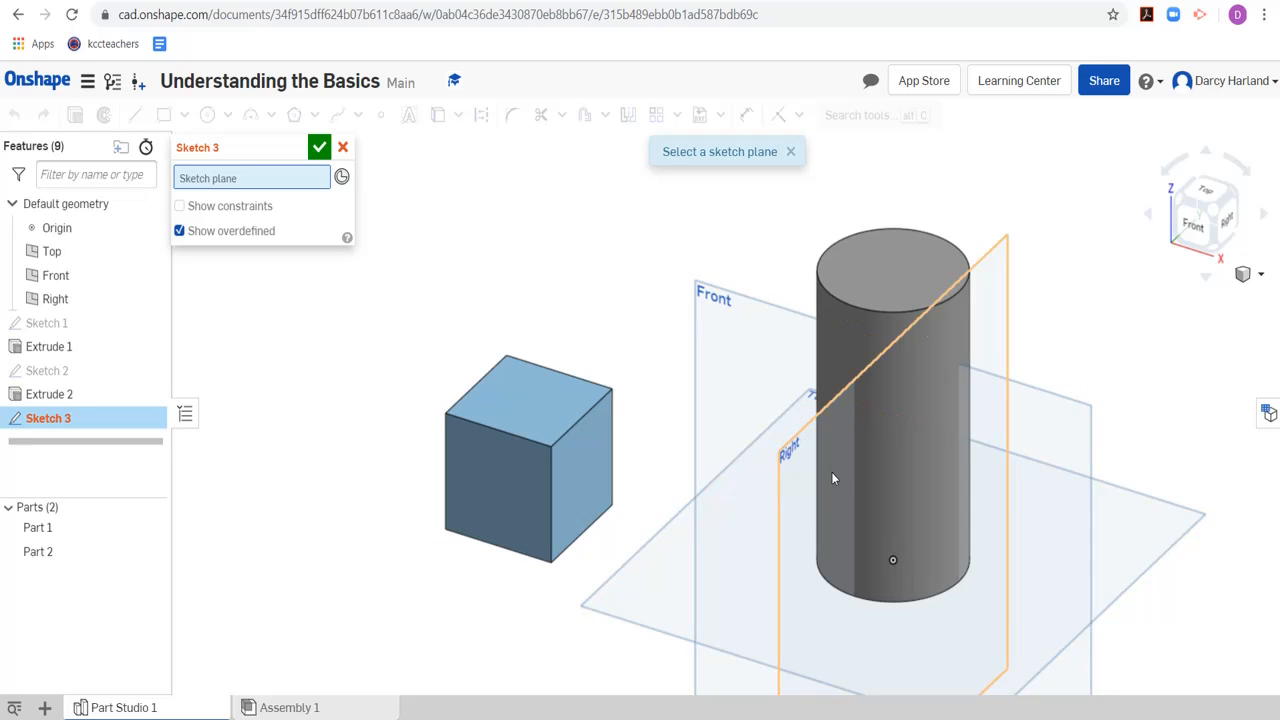
scroll(521, 412, "up", 2)
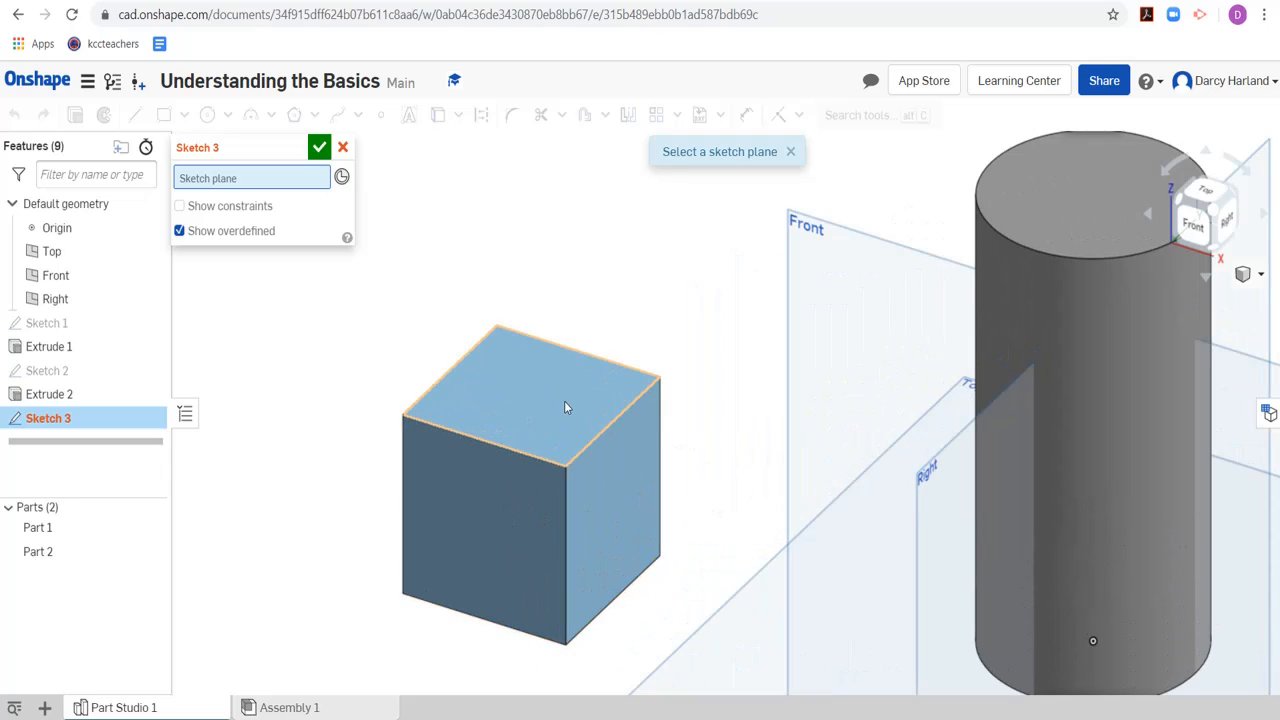
left_click(505, 391)
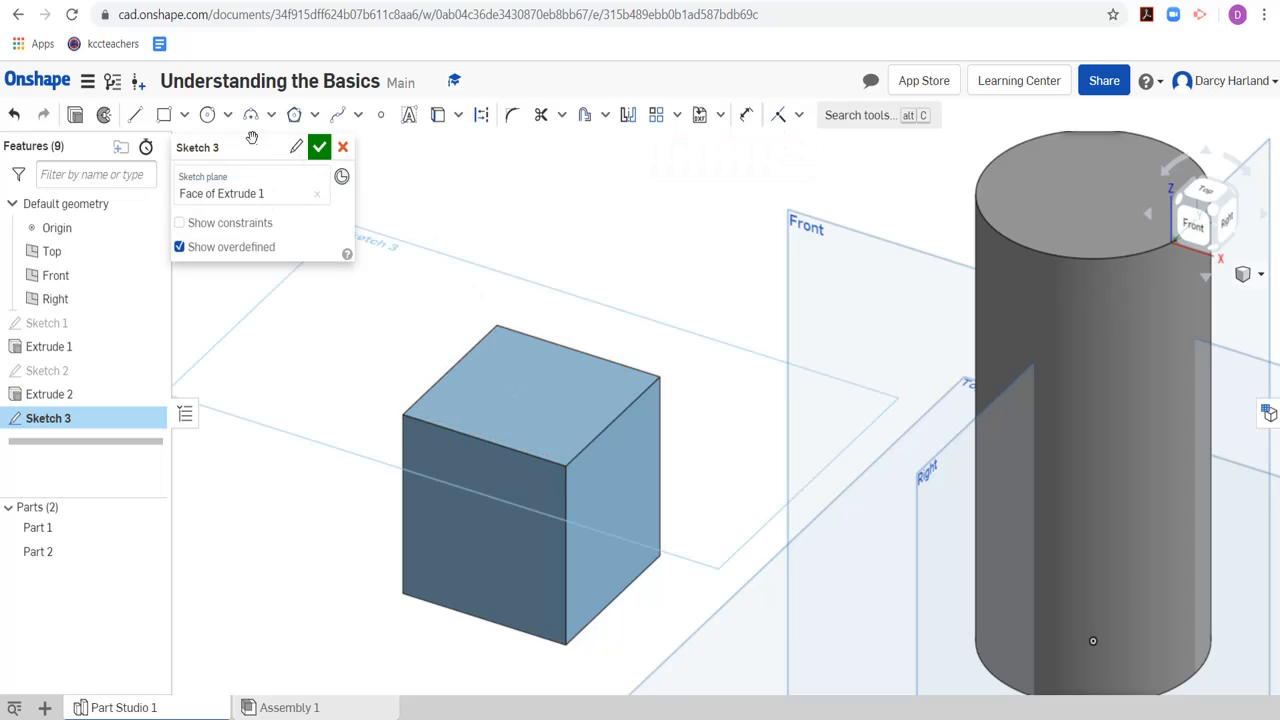
Draw a center point rectangle about 21.7 by 19.3 mm from the middle of the cube's top face, aligned to its edge midpoints
left_click(185, 118)
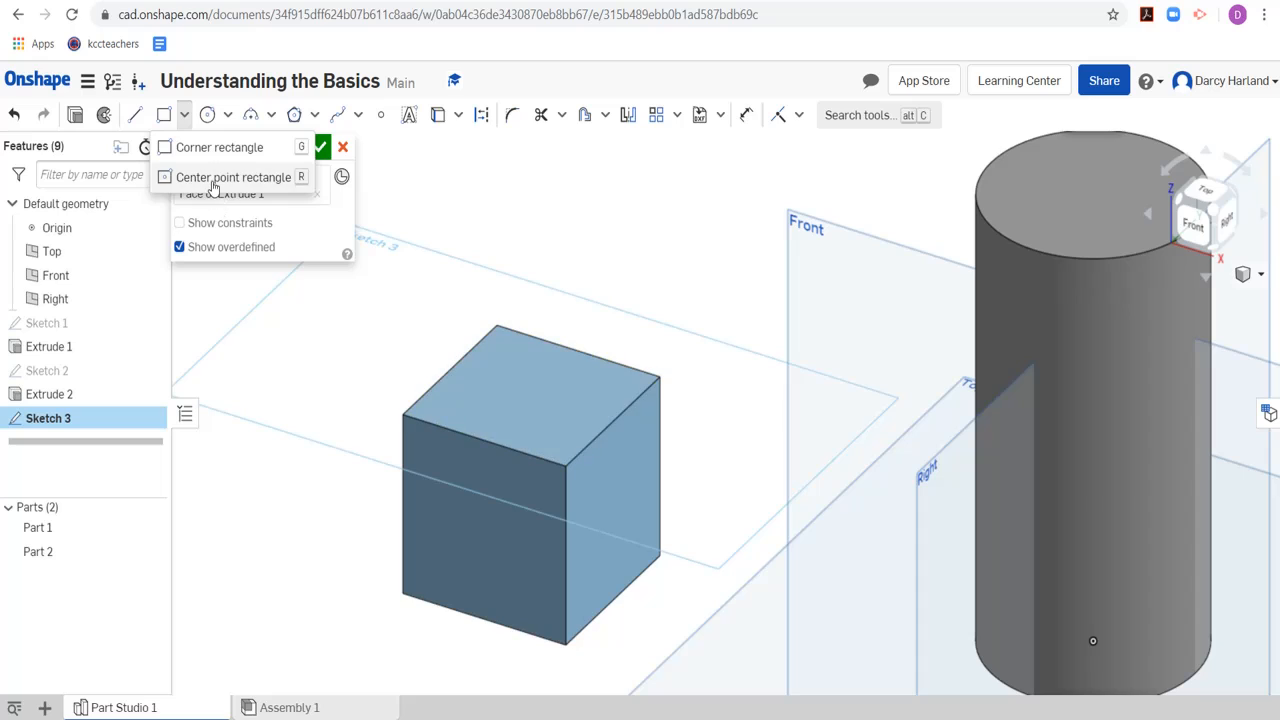
left_click(210, 179)
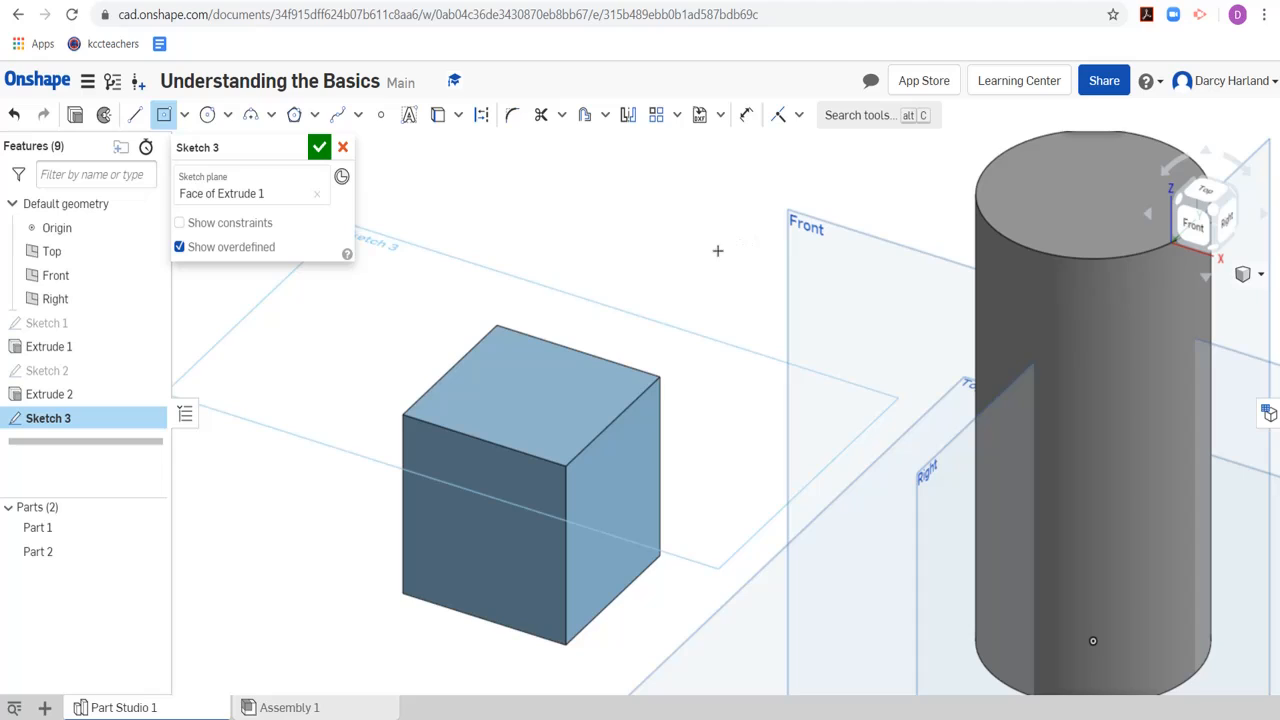
left_click(1207, 189)
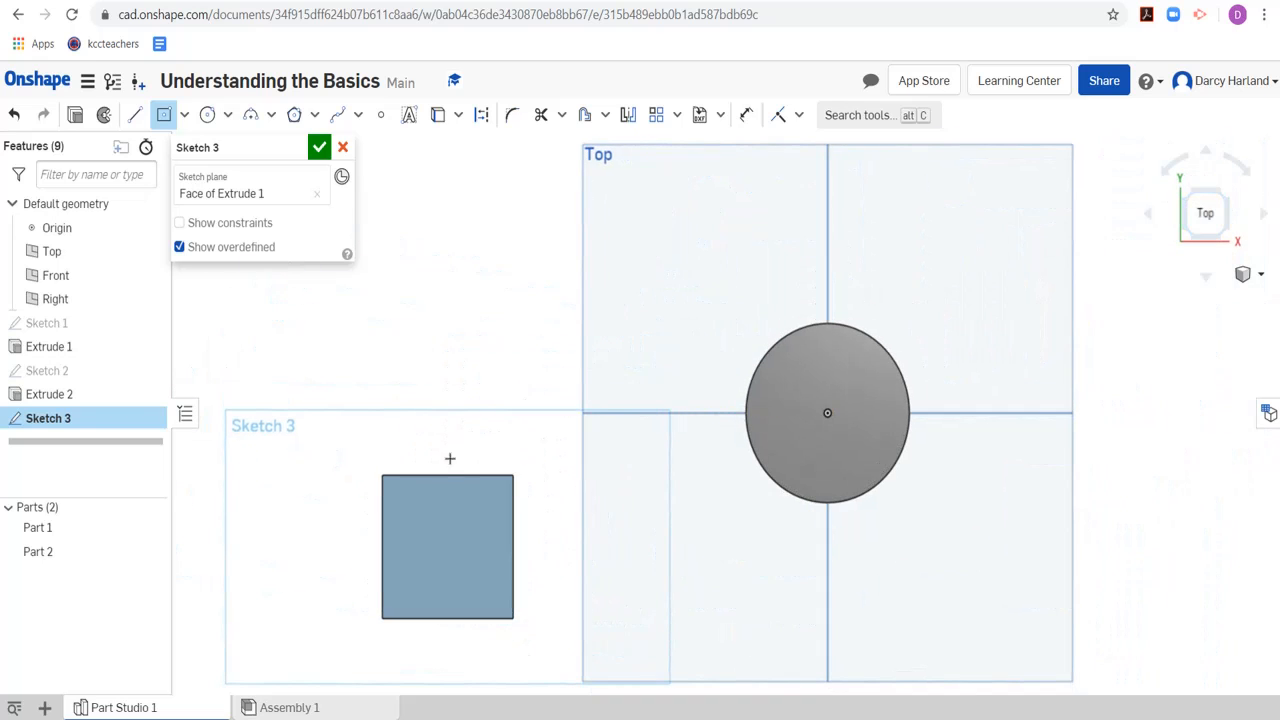
scroll(449, 457, "down", 3)
scroll(420, 586, "up", 1)
scroll(418, 595, "up", 4)
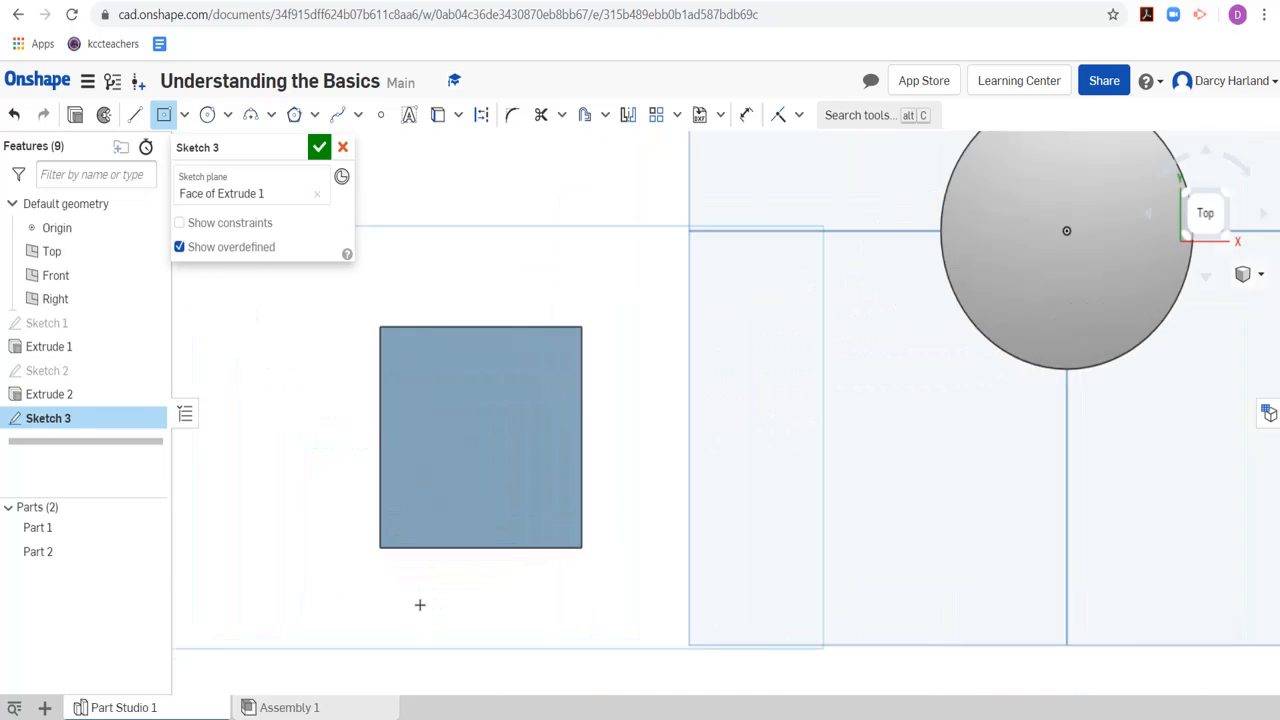
scroll(418, 490, "down", 3)
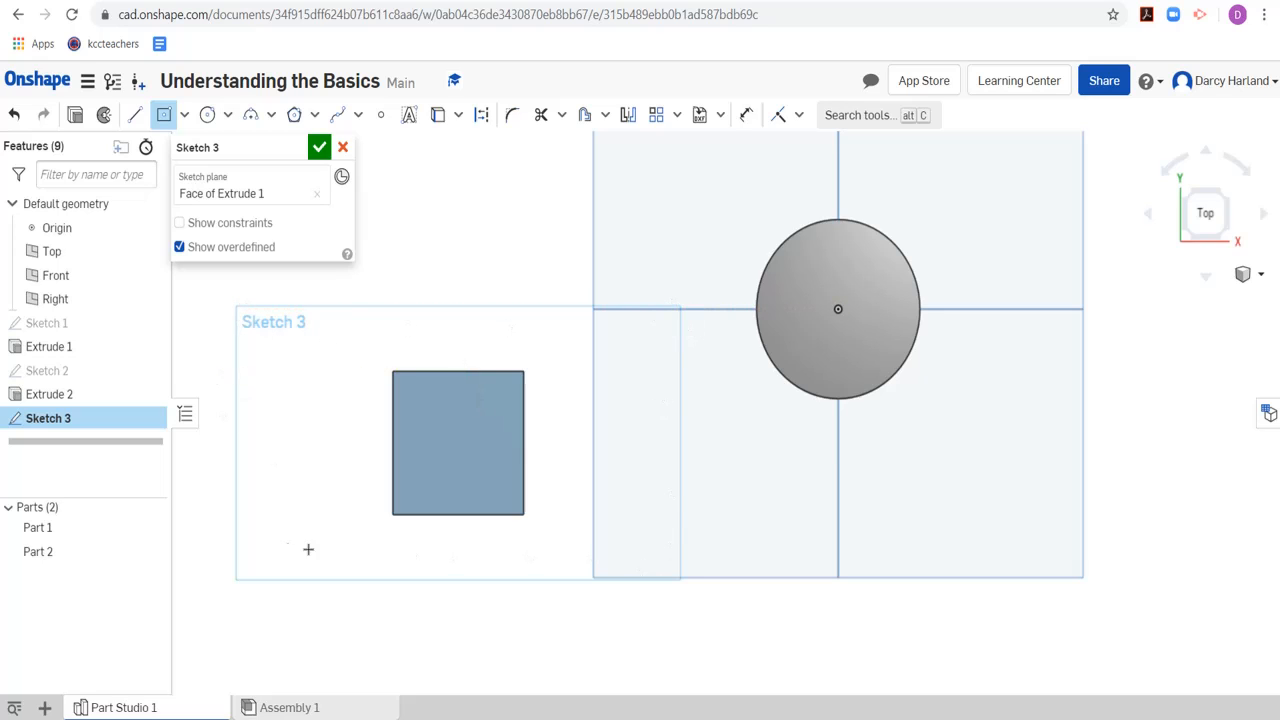
scroll(410, 424, "up", 3)
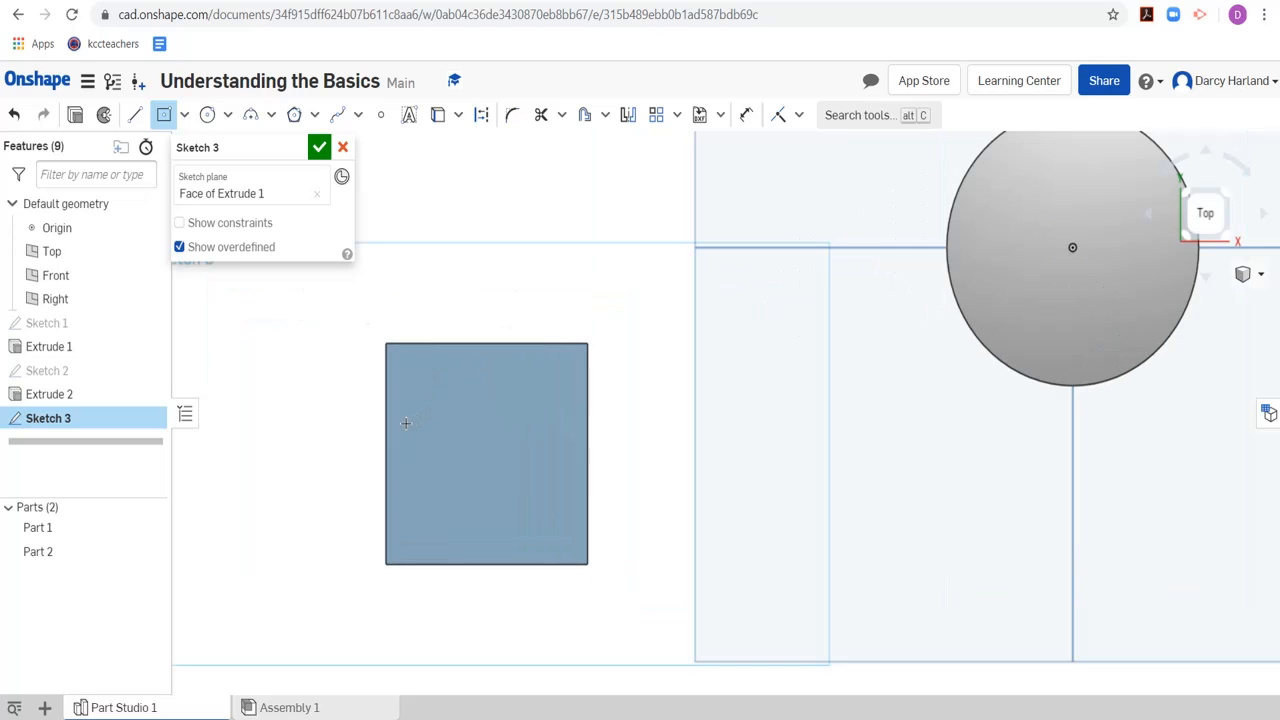
scroll(405, 423, "up", 1)
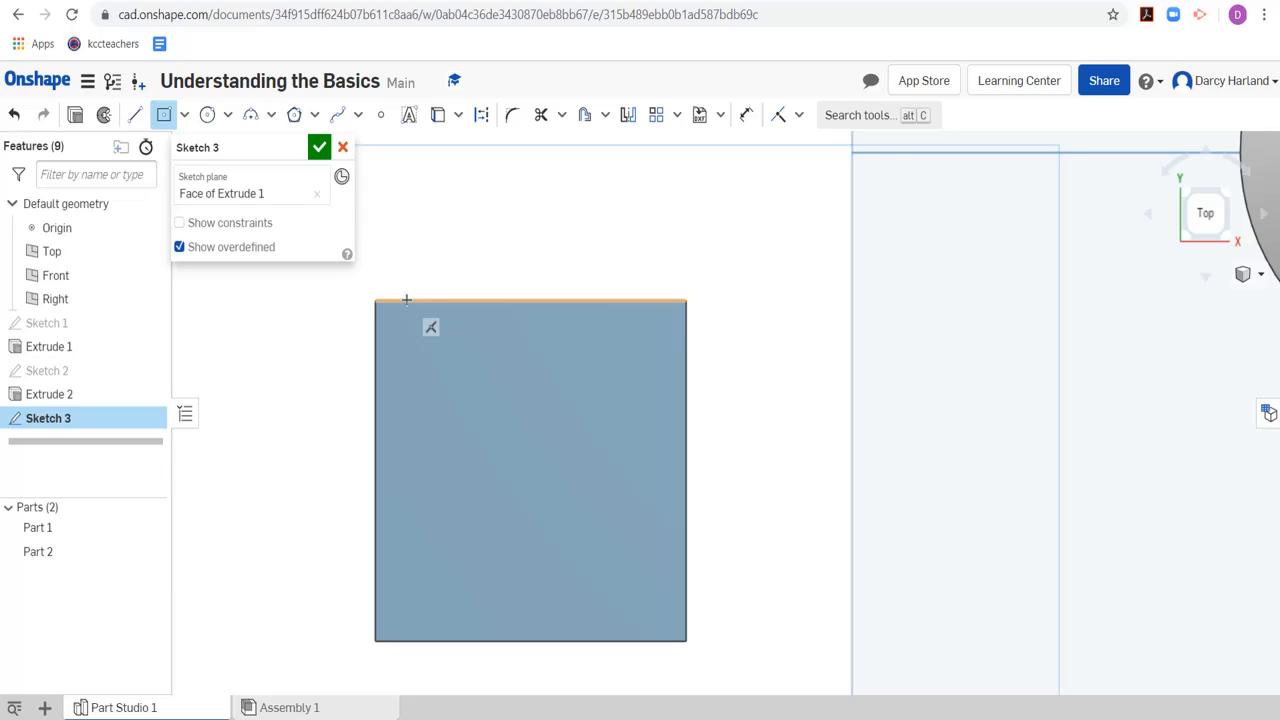
left_click(531, 300)
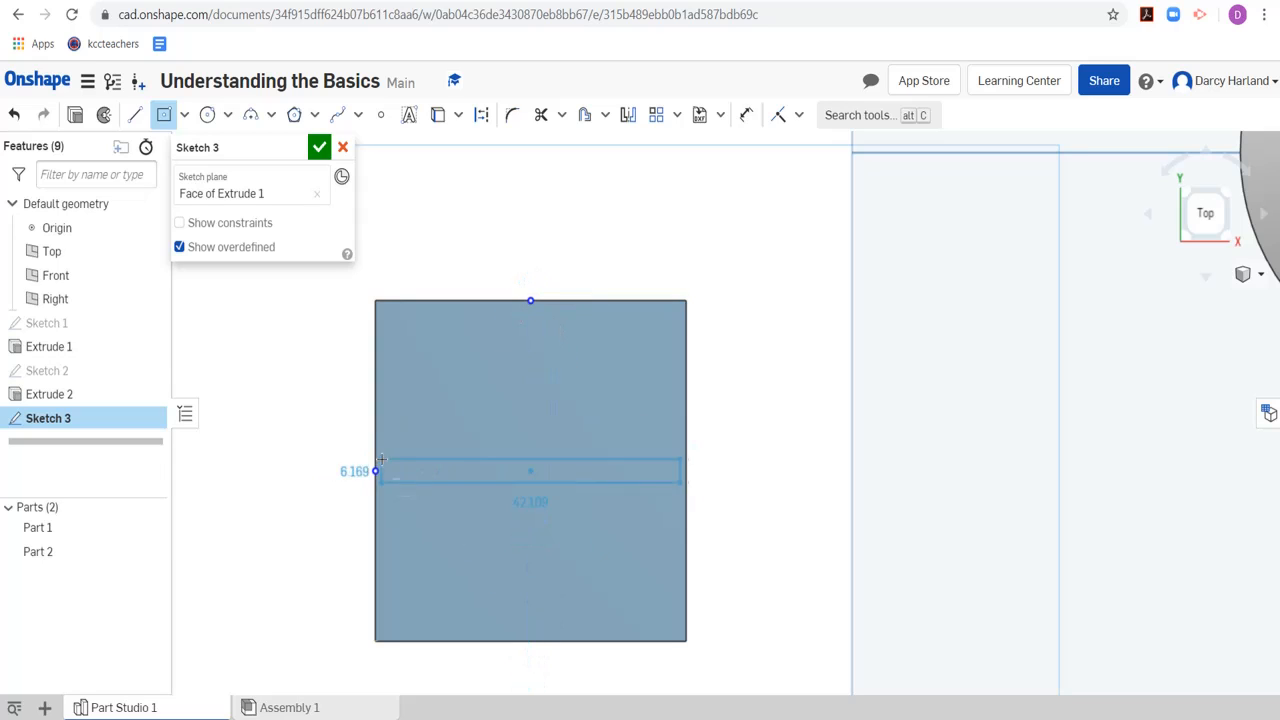
left_click(530, 471)
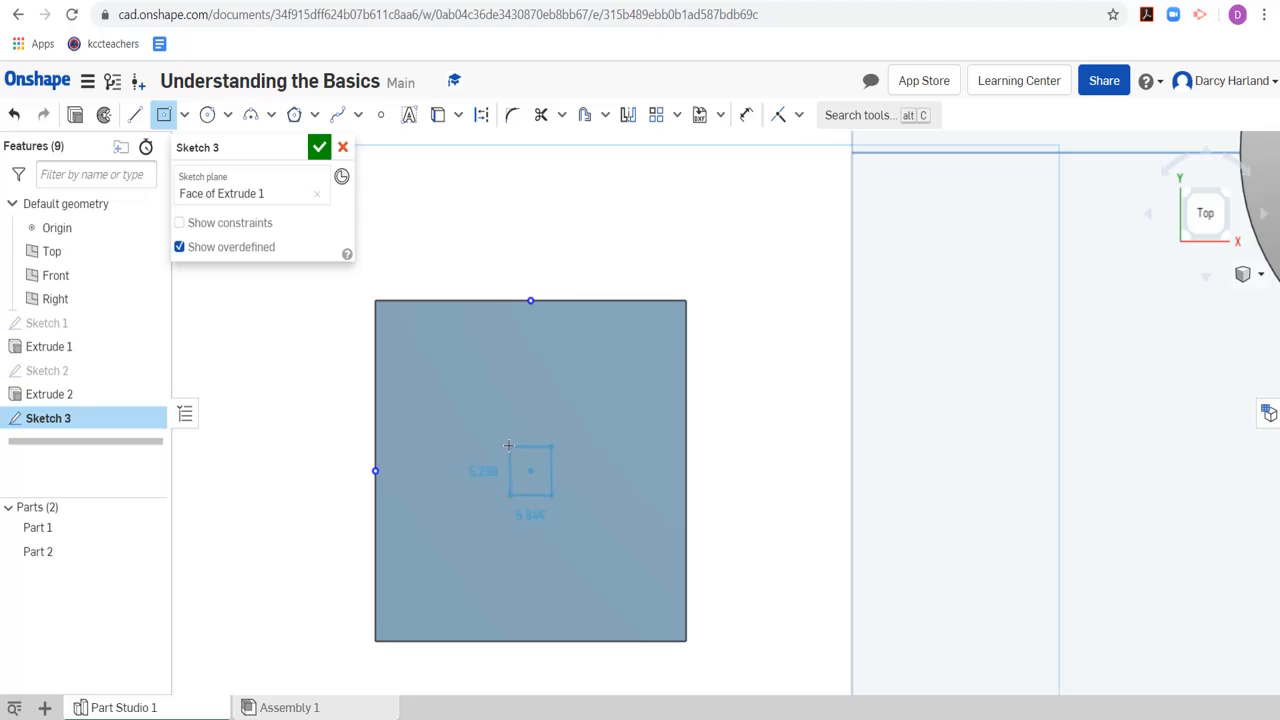
left_click(446, 389)
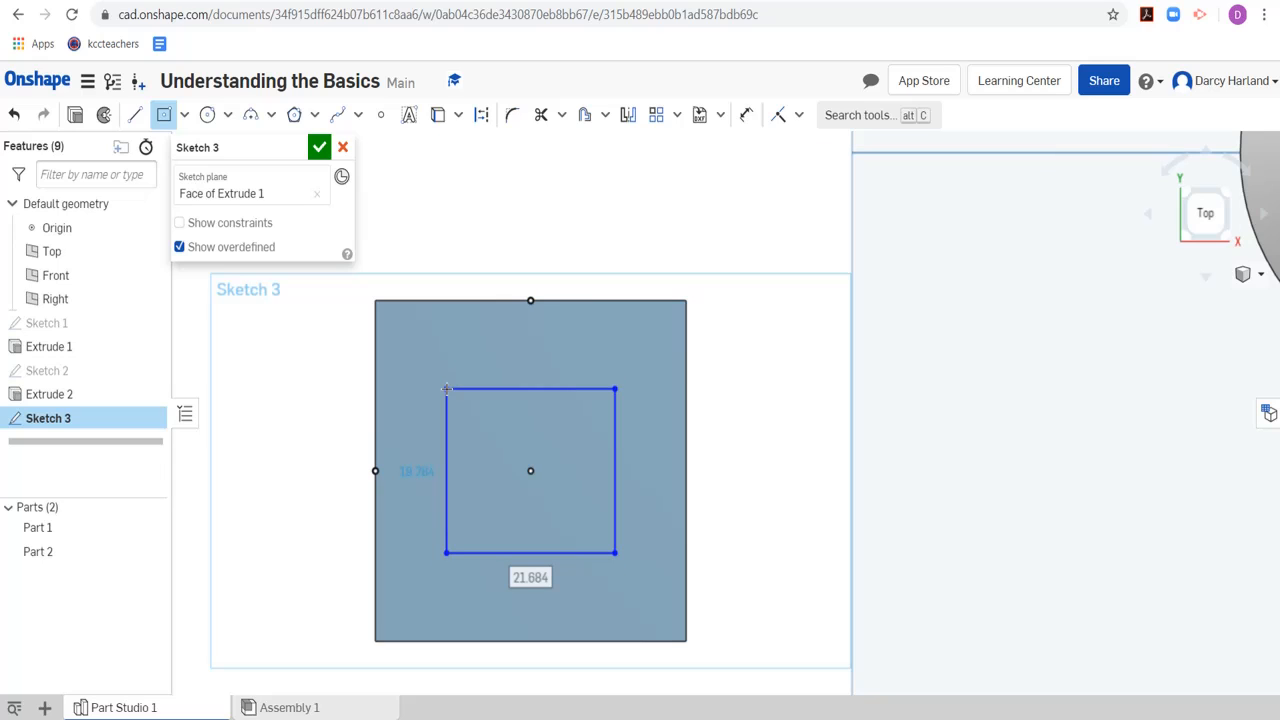
Set the rectangle's width and height both to 20 mm
type("20")
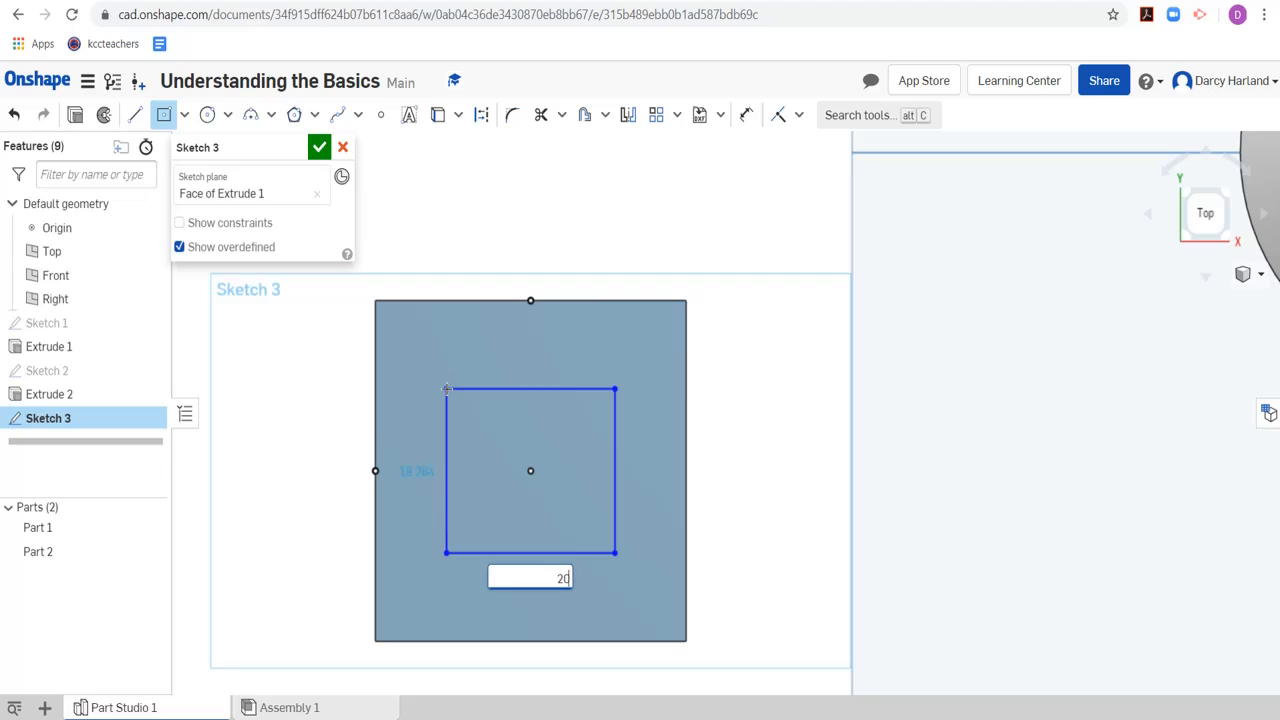
key("Return")
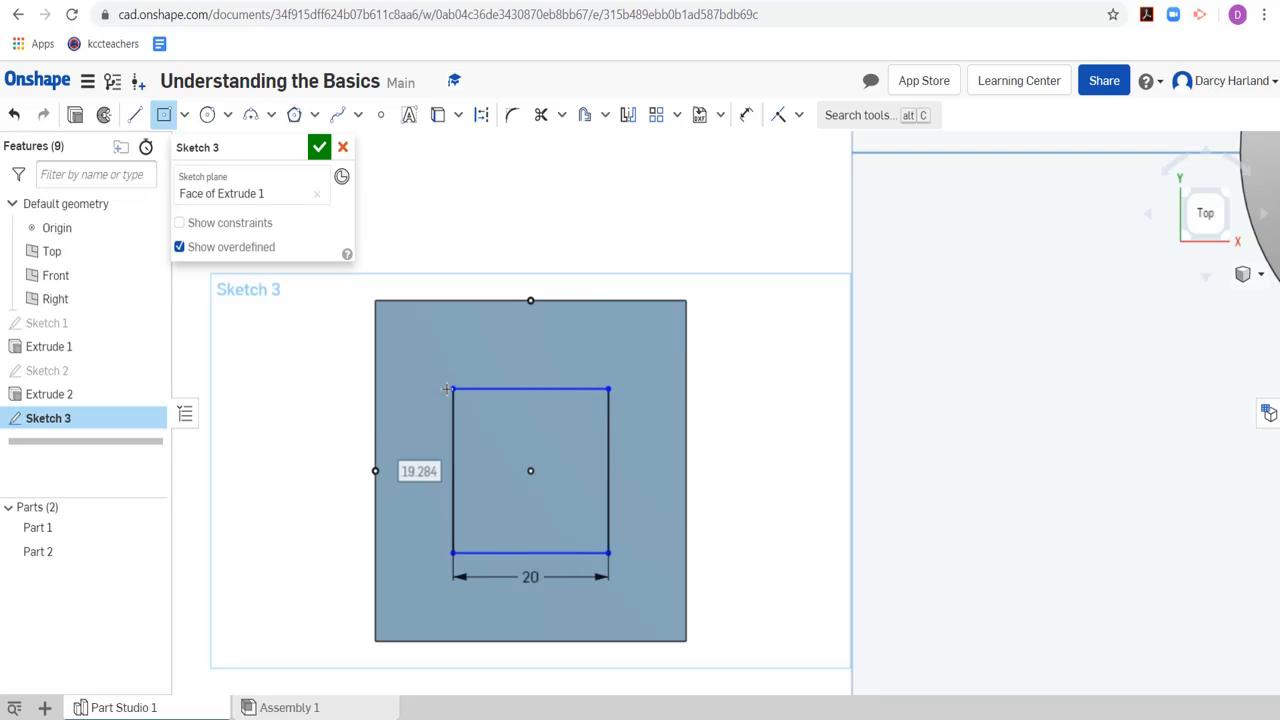
type("20")
key("Return")
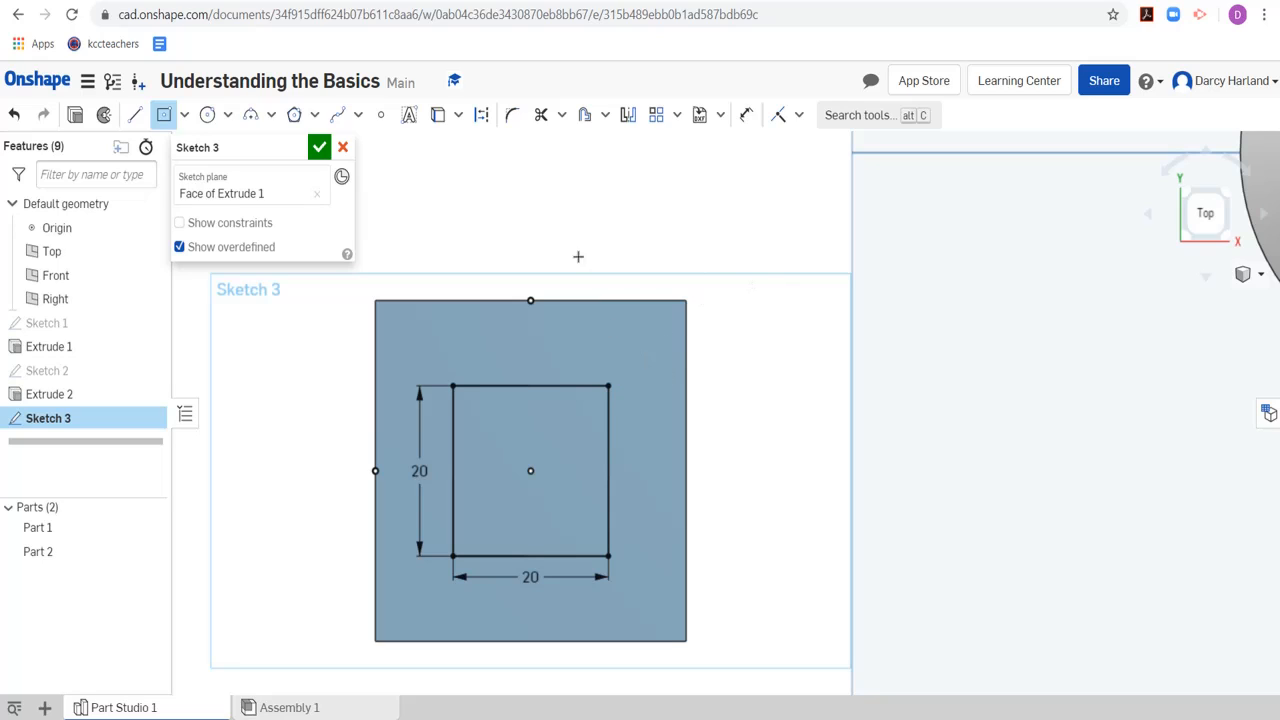
Draw a second center point rectangle, about 7.4 by 9.7 mm, sharing the center of the 20 mm square, without entering sizes
left_click(1230, 195)
left_click(1178, 203)
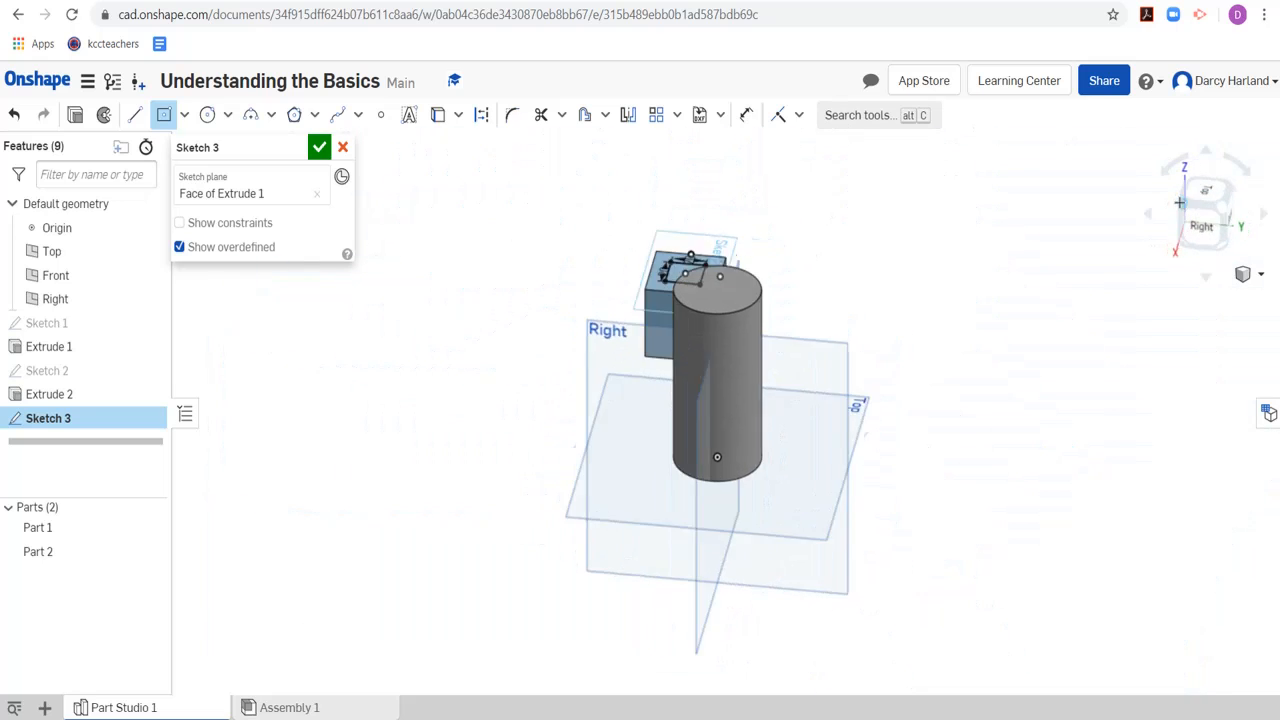
scroll(562, 380, "up", 5)
scroll(545, 368, "up", 5)
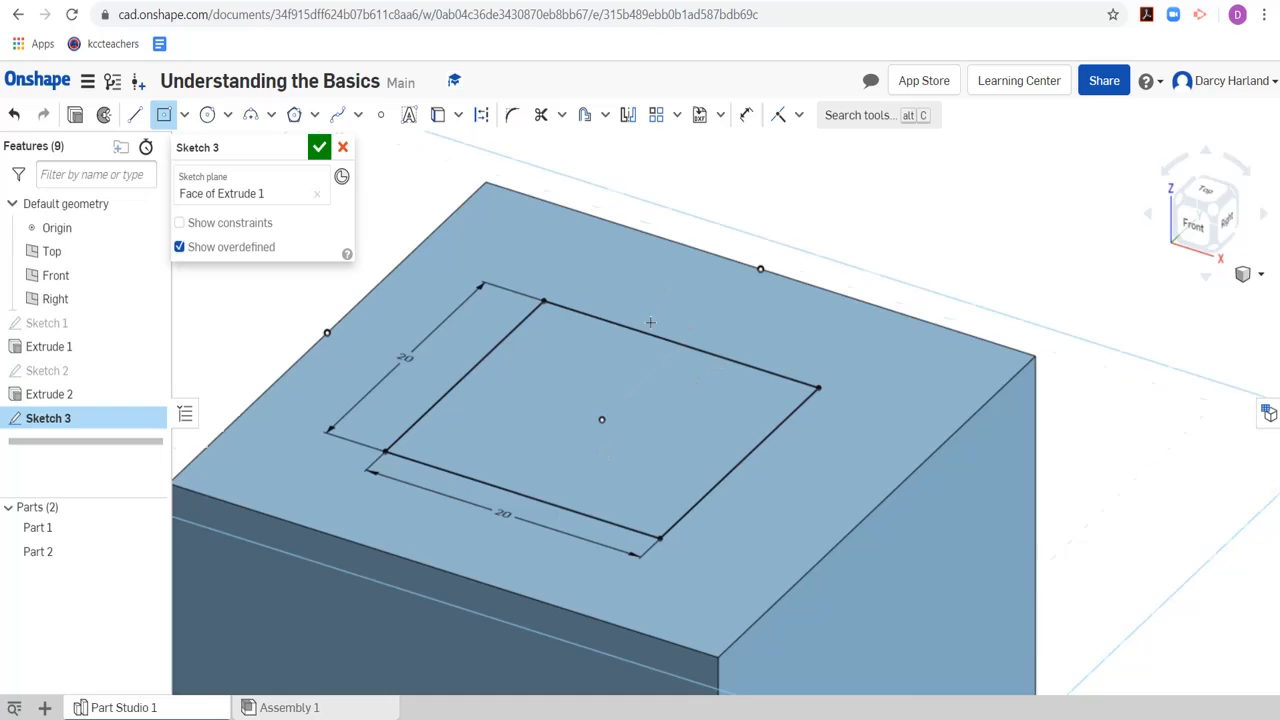
scroll(697, 386, "down", 5)
scroll(500, 273, "up", 4)
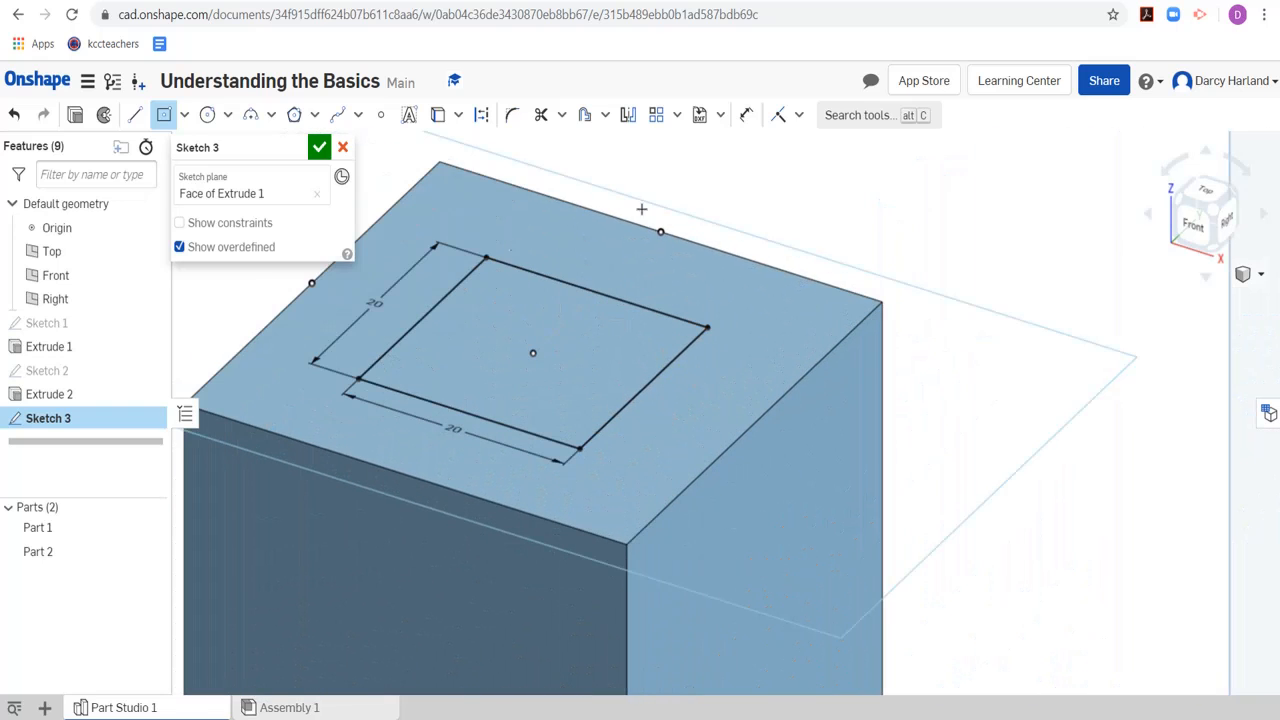
scroll(497, 280, "down", 3)
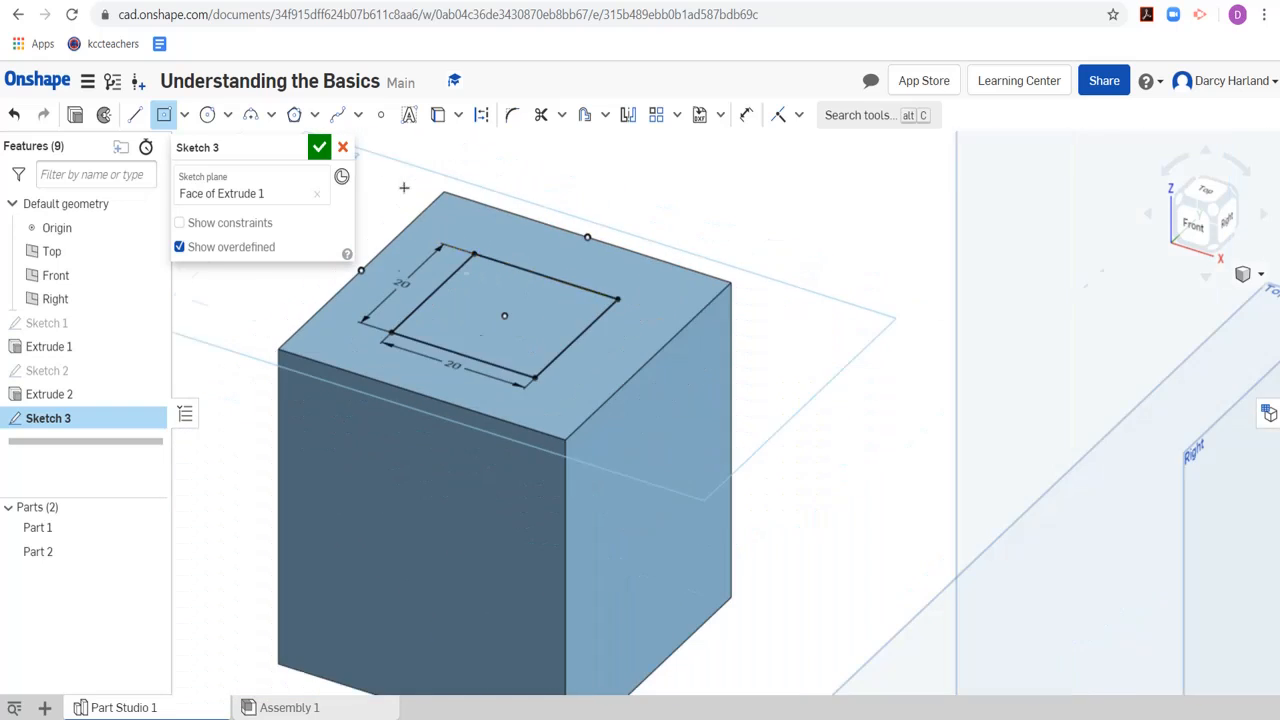
scroll(457, 238, "up", 4)
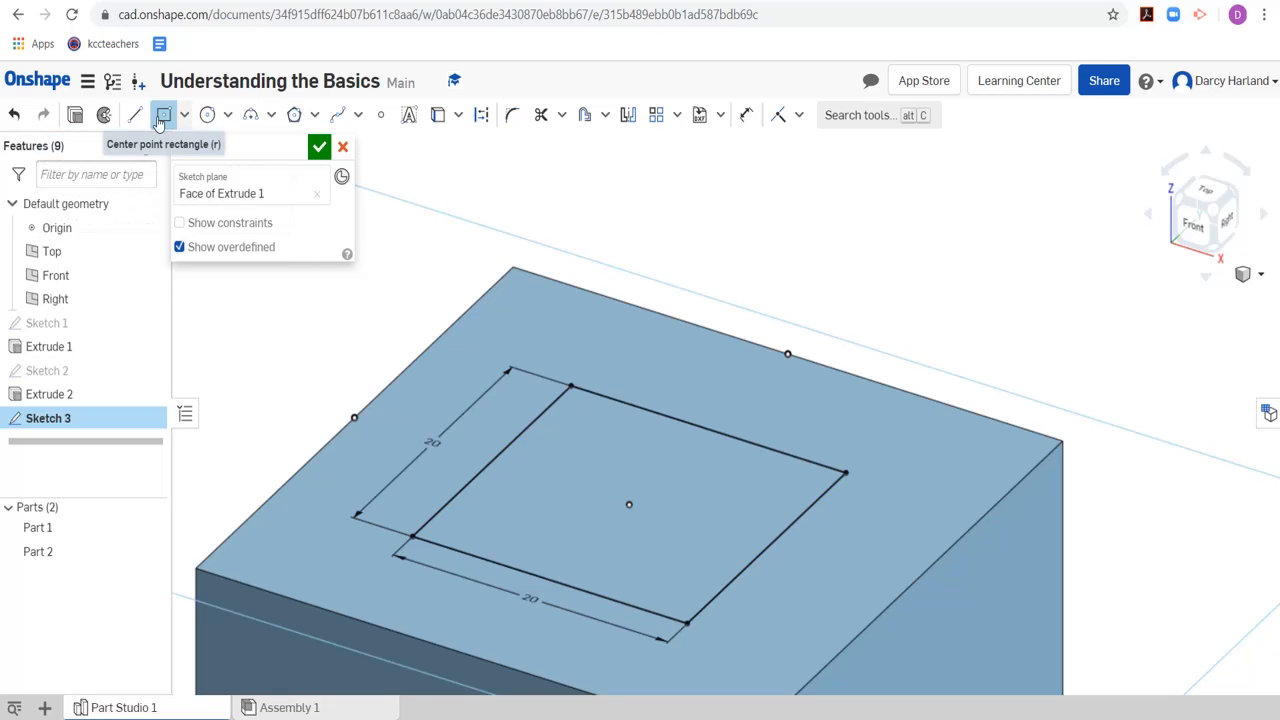
left_click(432, 441)
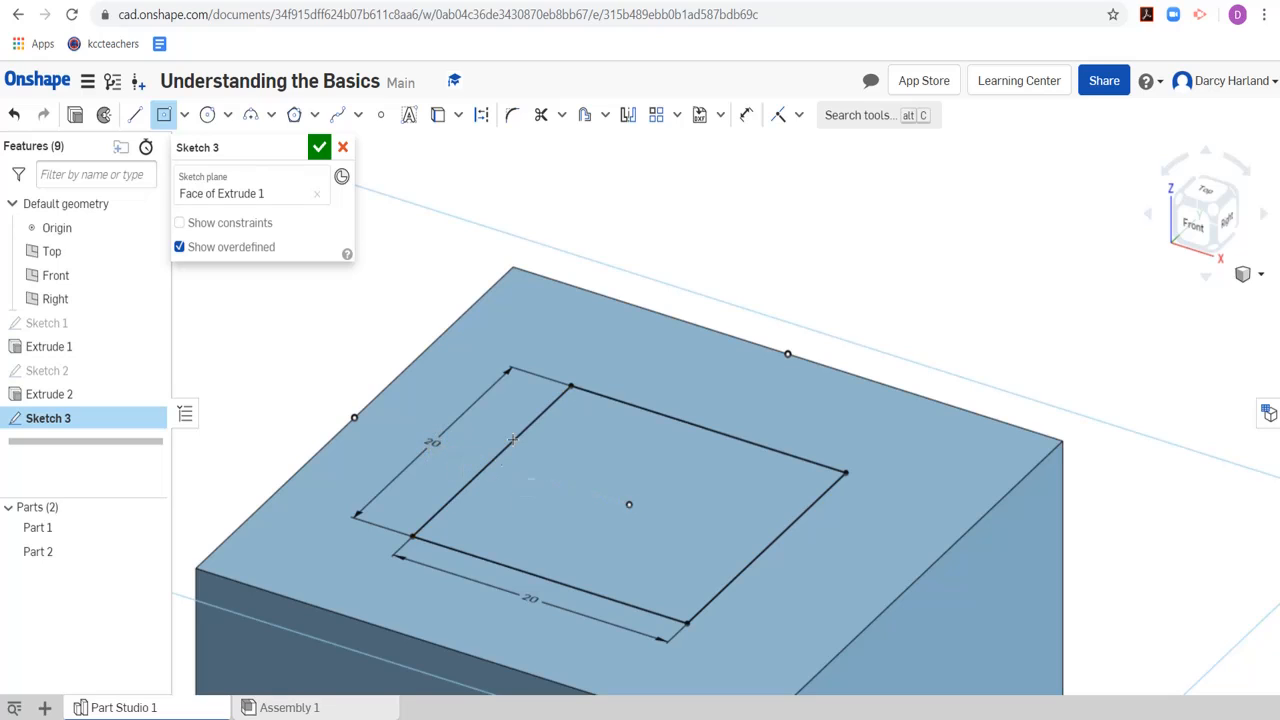
left_click(630, 505)
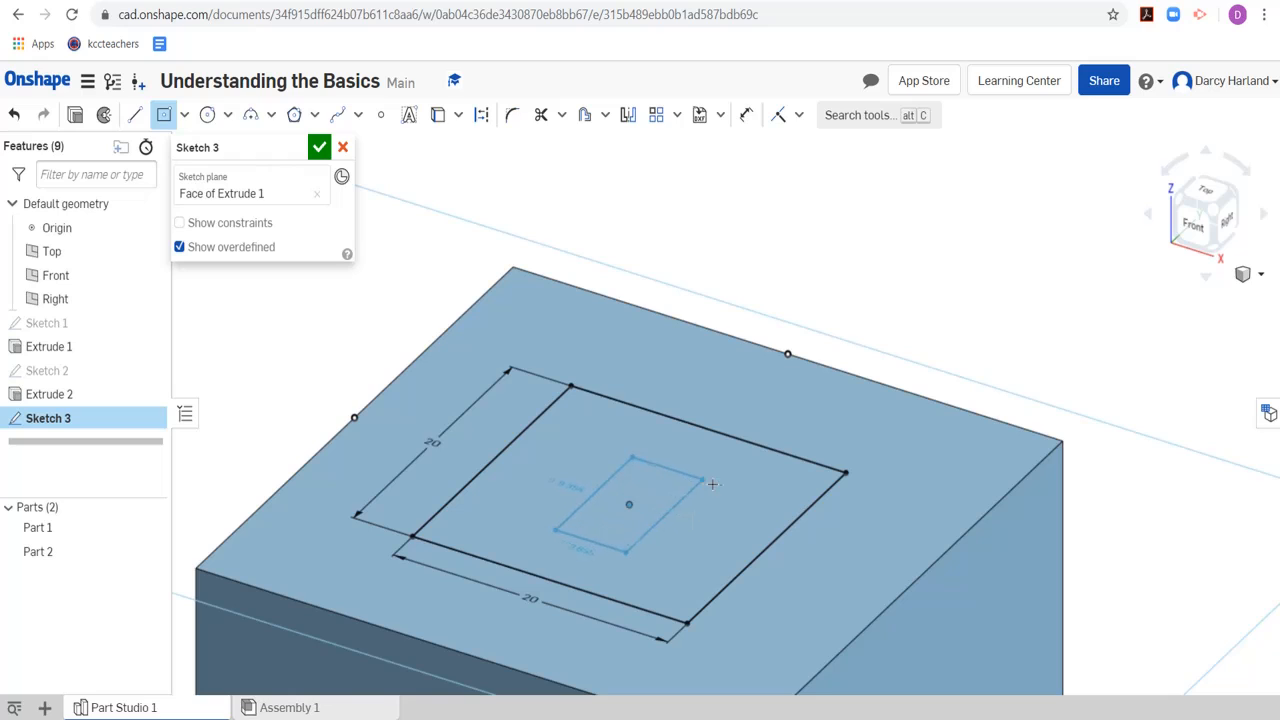
left_click(717, 485)
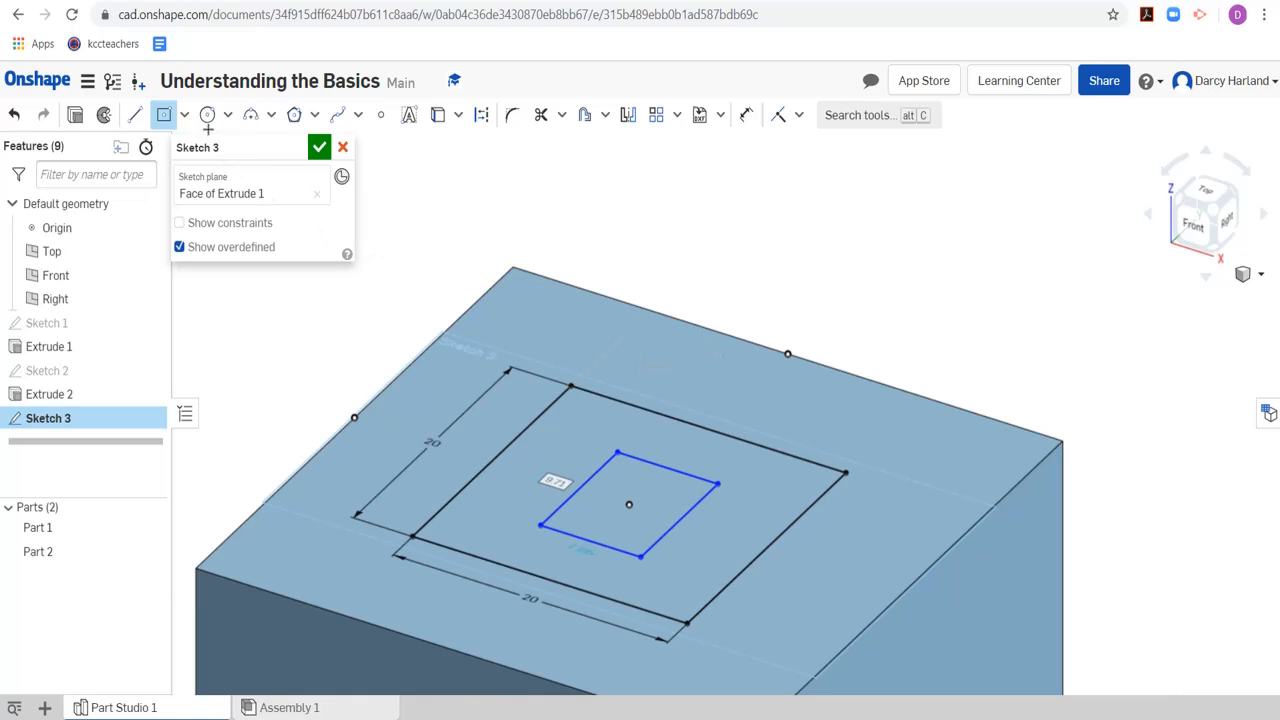
left_click(207, 114)
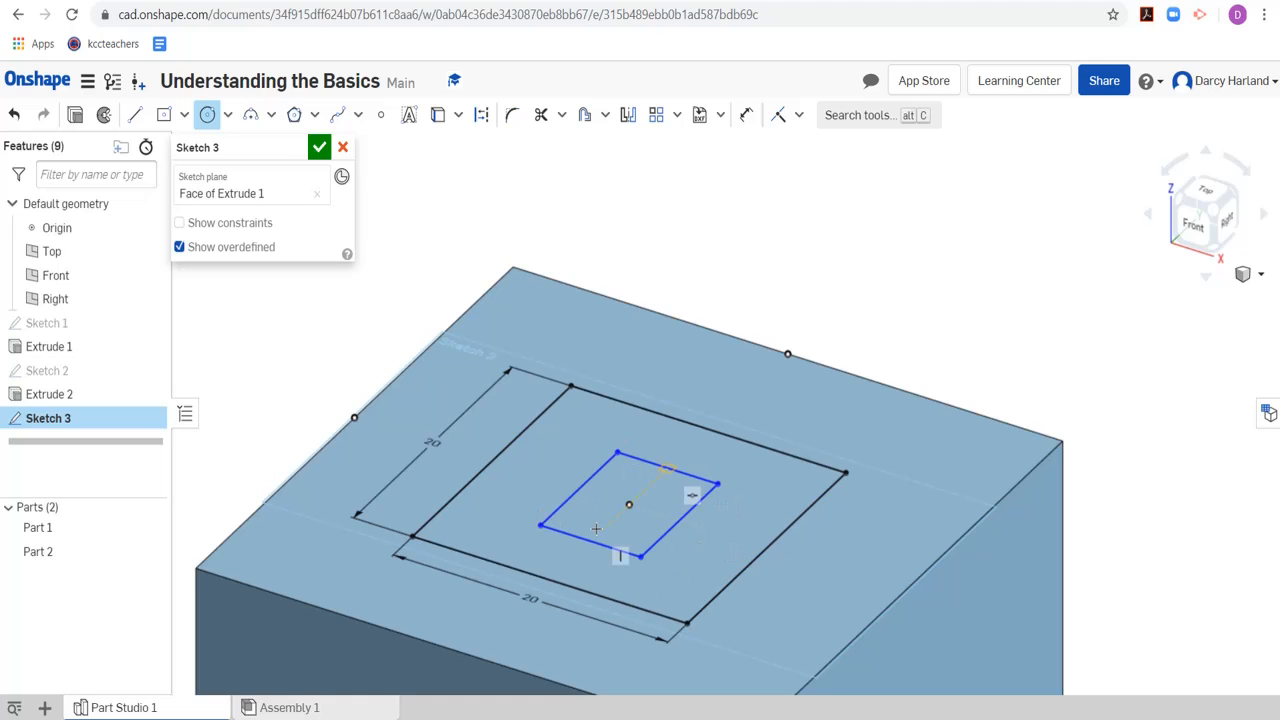
Dimension the inner rectangle's left side and set it to 10 mm
scroll(631, 503, "up", 3)
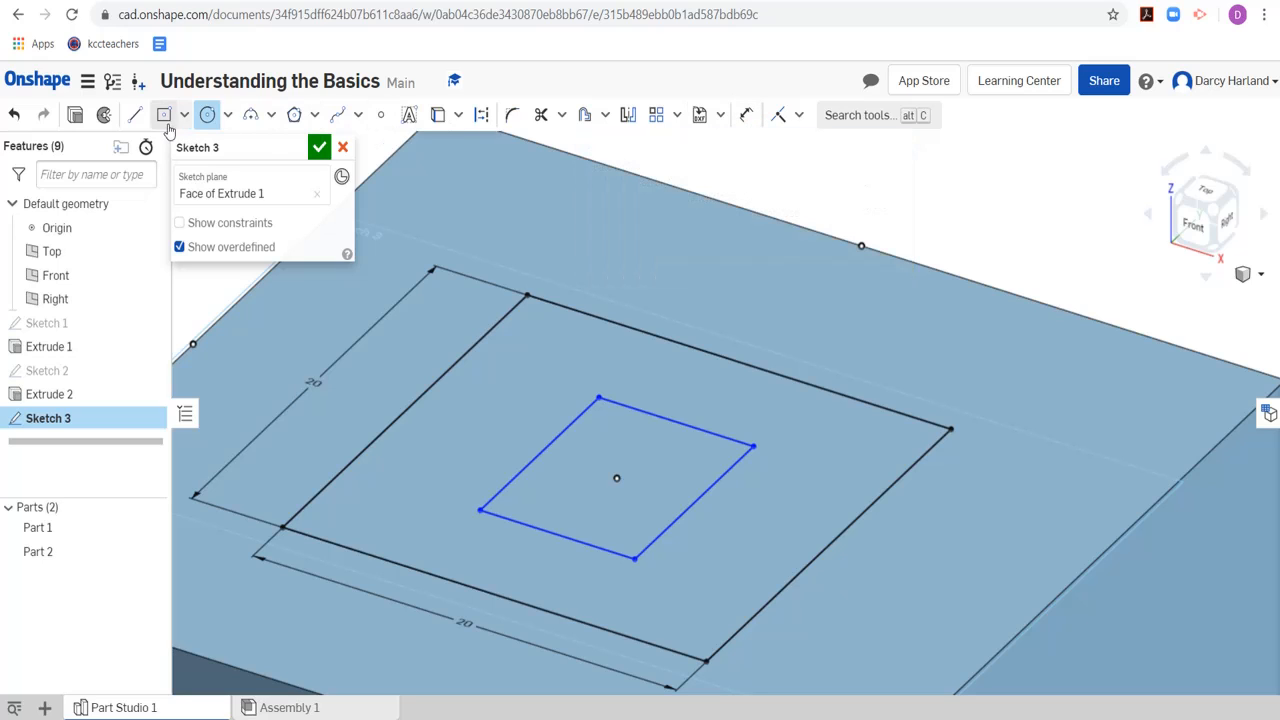
left_click(745, 116)
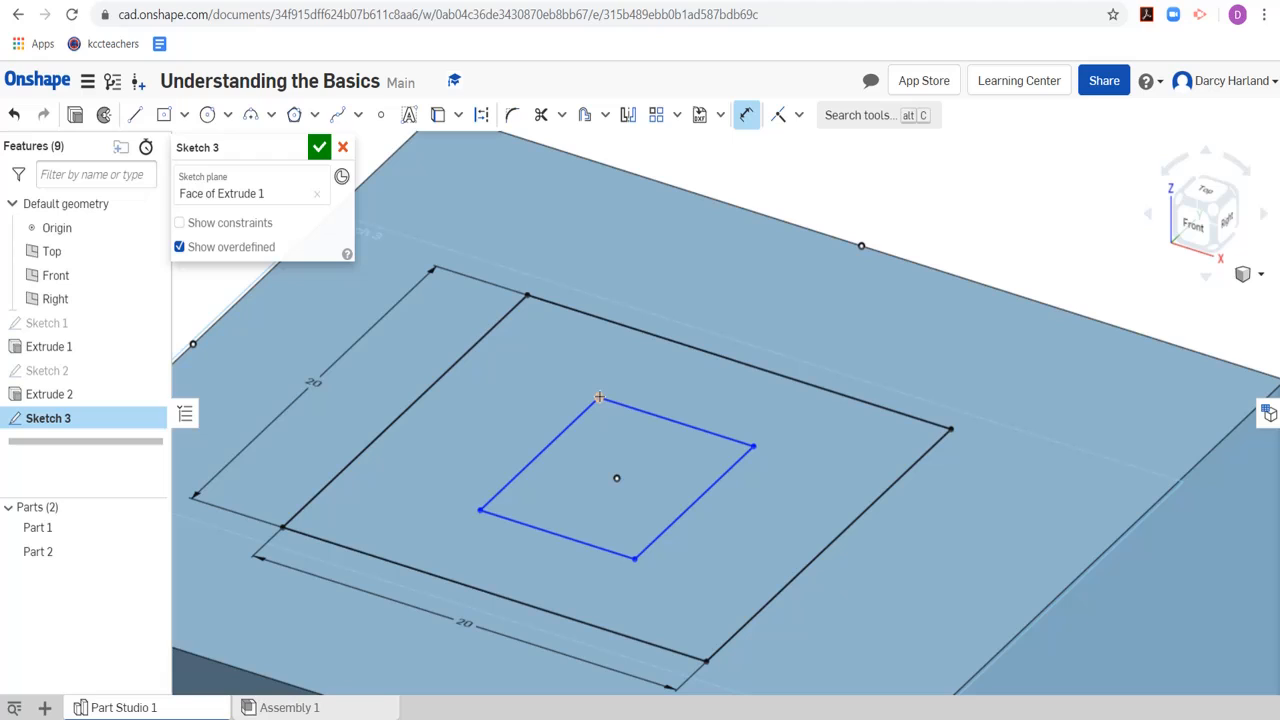
left_click(481, 508)
left_click(487, 426)
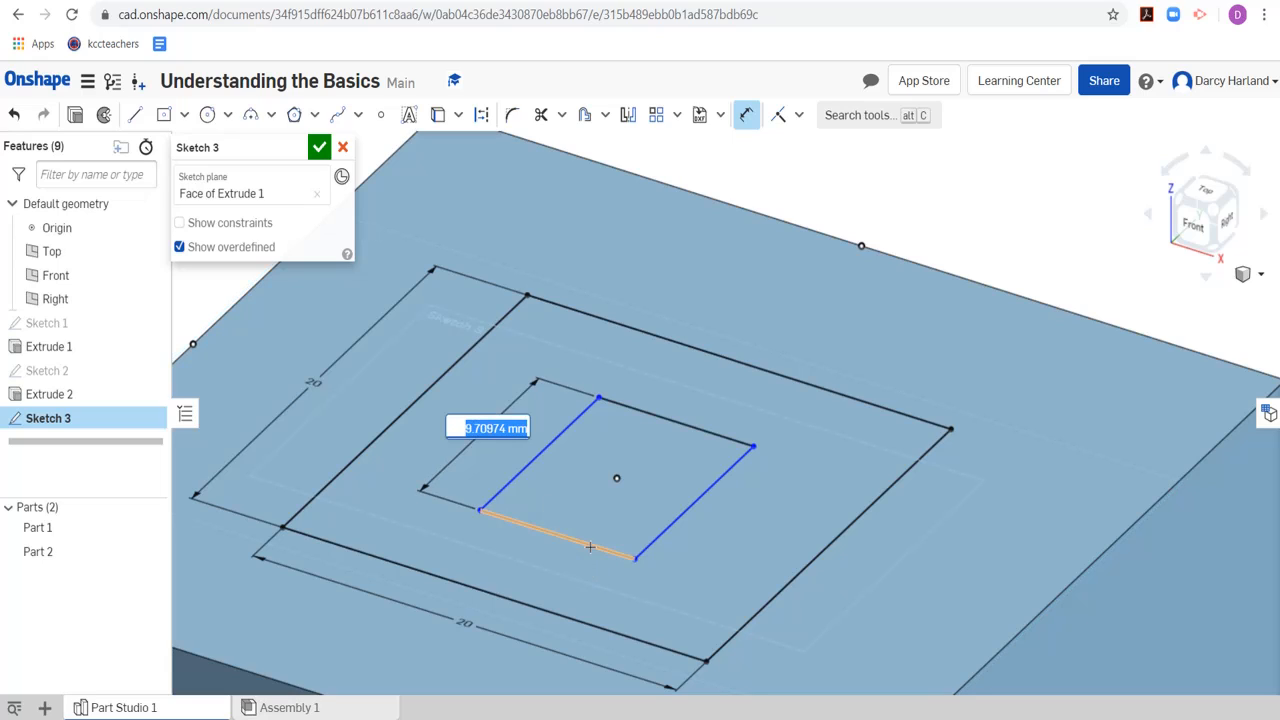
type("1")
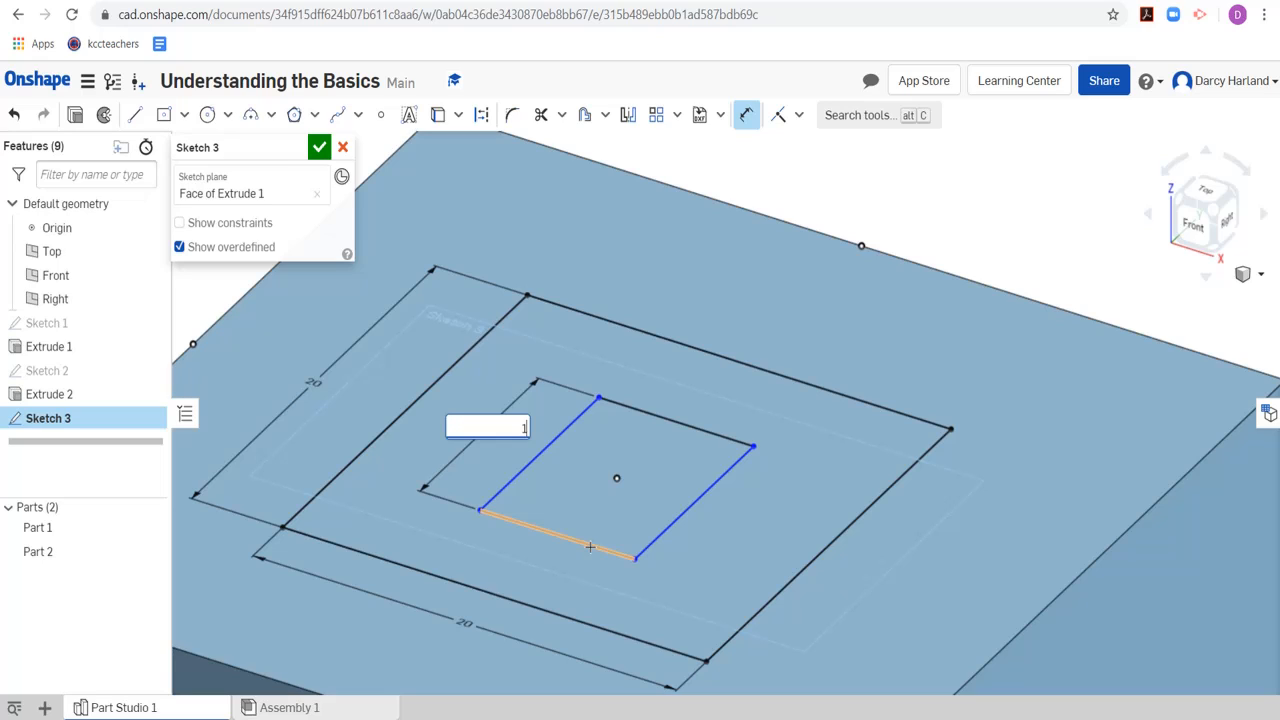
type("0")
key("Return")
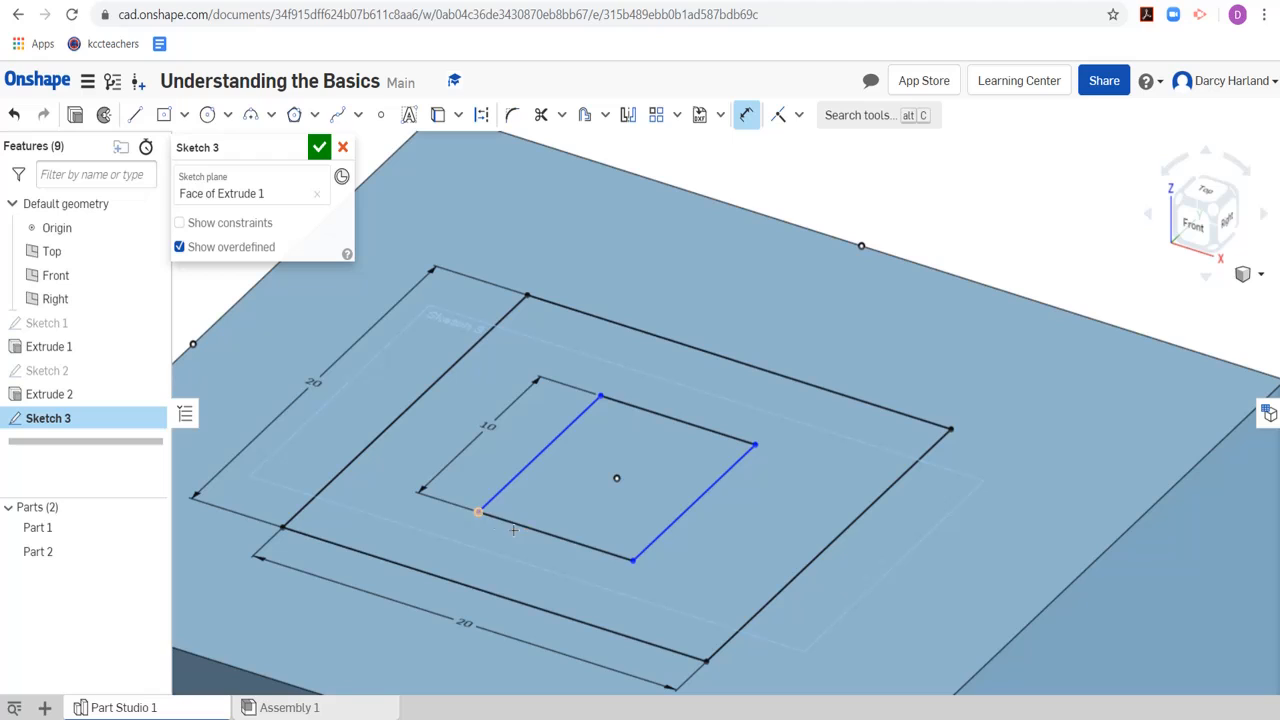
Dimension the inner rectangle's lower side, set it to 10 mm, and finish the sketch
left_click(612, 554)
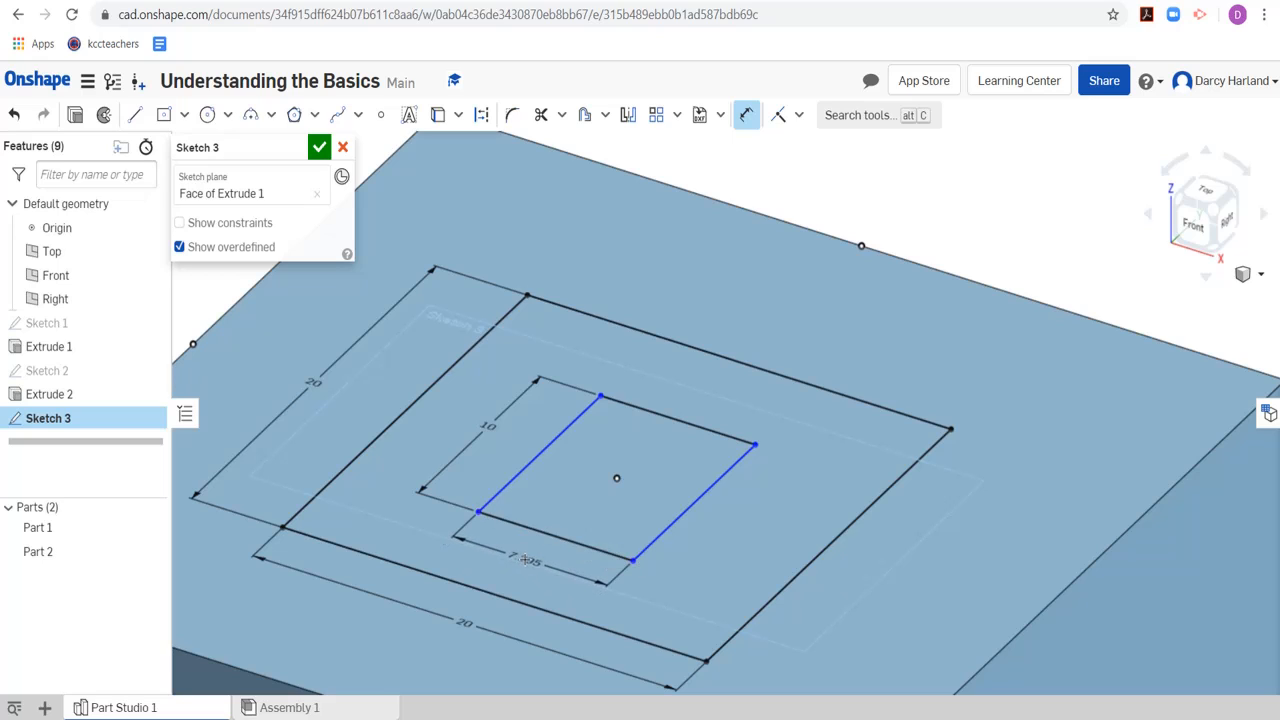
left_click(524, 559)
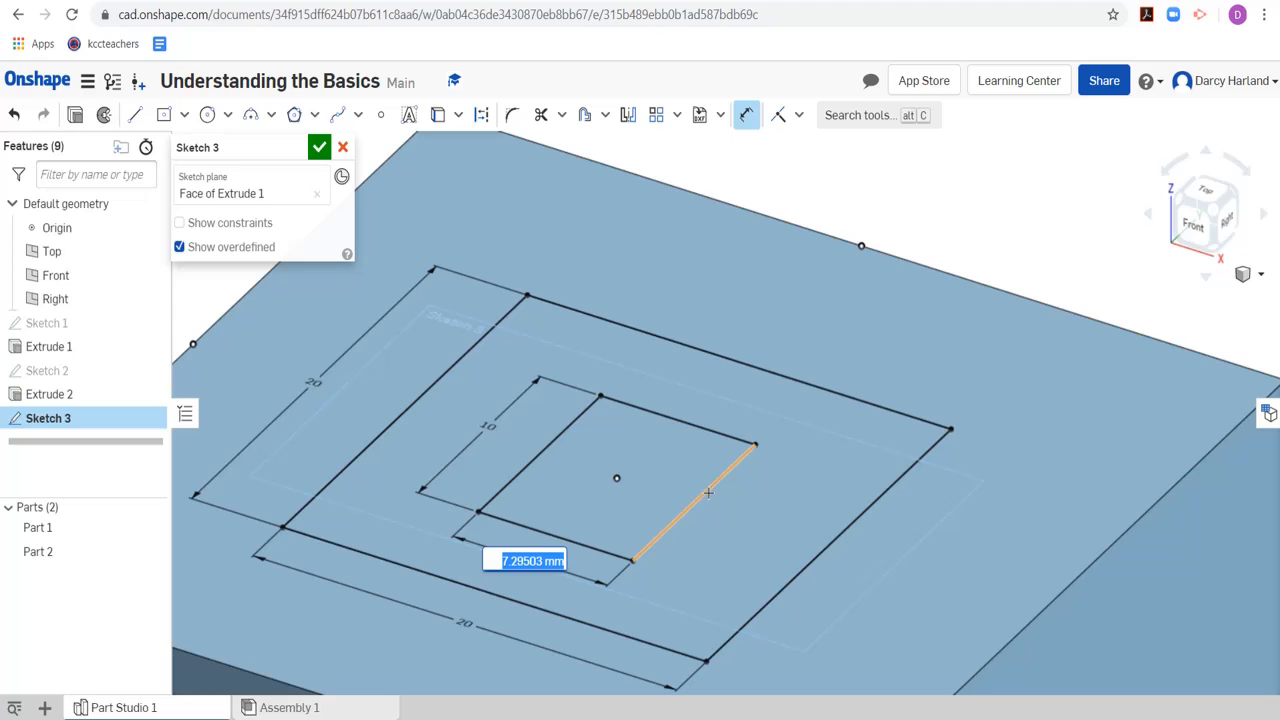
type("10")
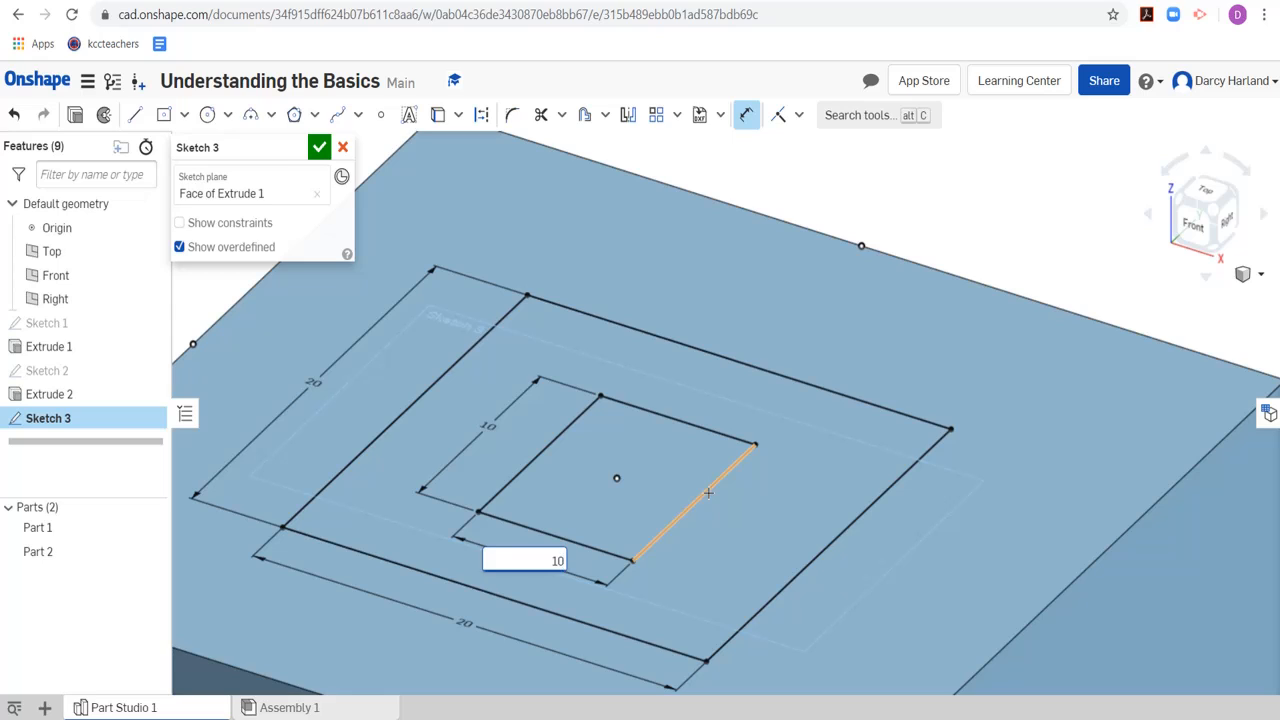
key("Return")
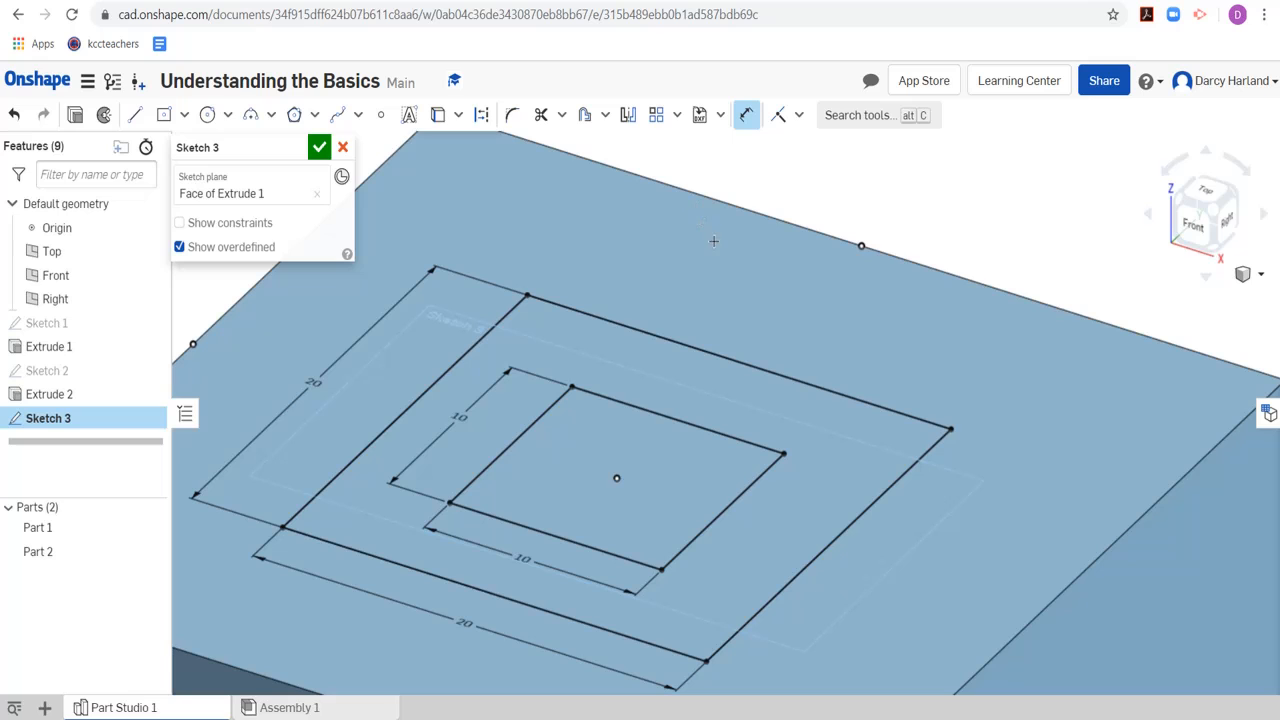
key("Escape")
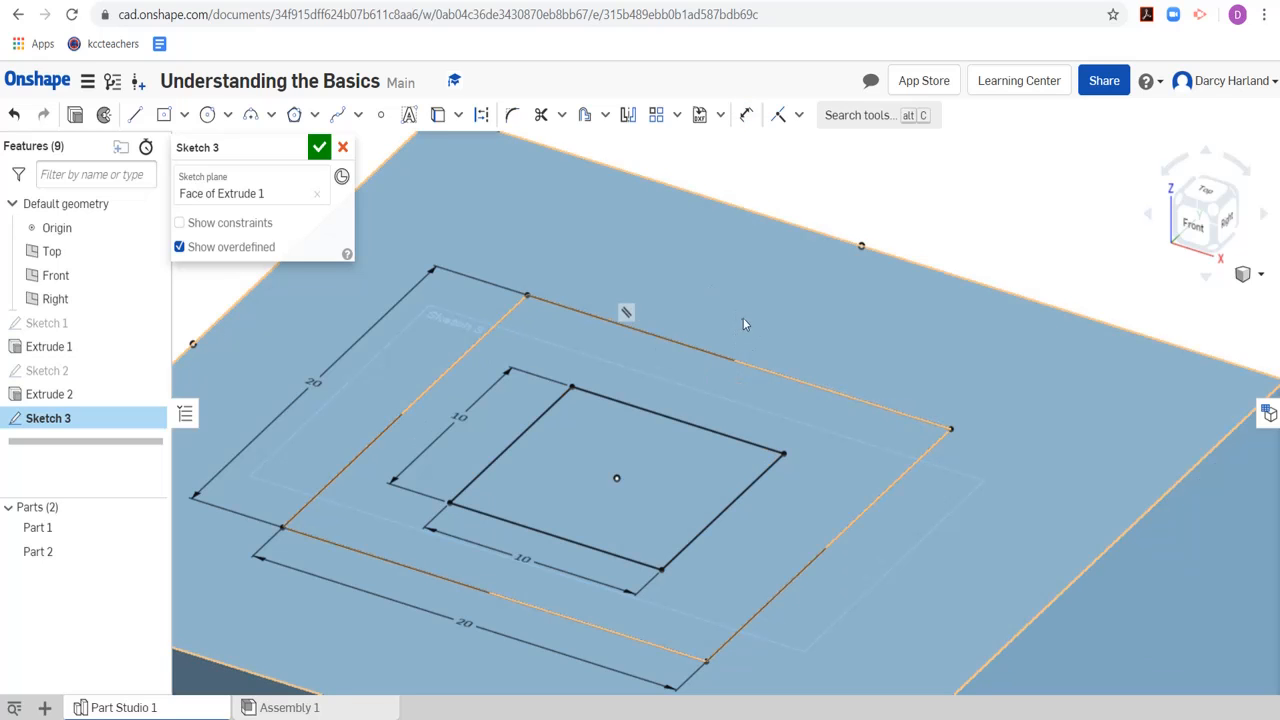
scroll(680, 292, "down", 3)
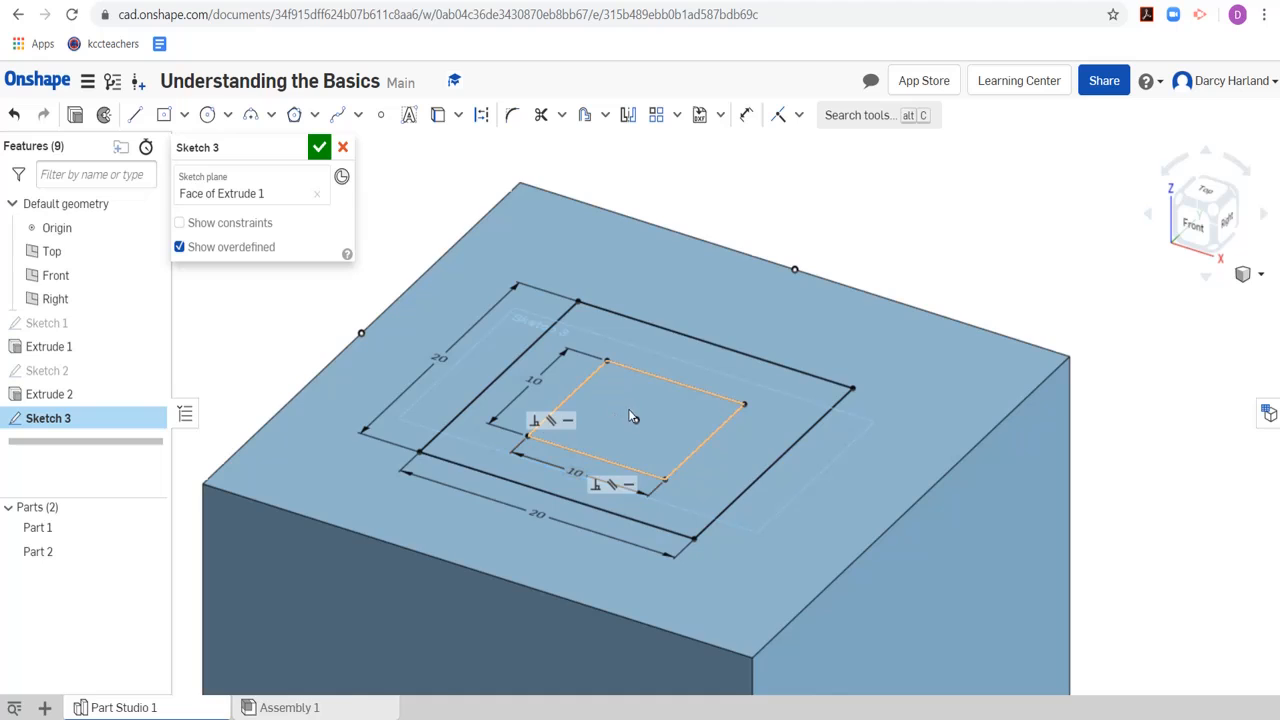
scroll(622, 520, "down", 5)
scroll(620, 583, "up", 2)
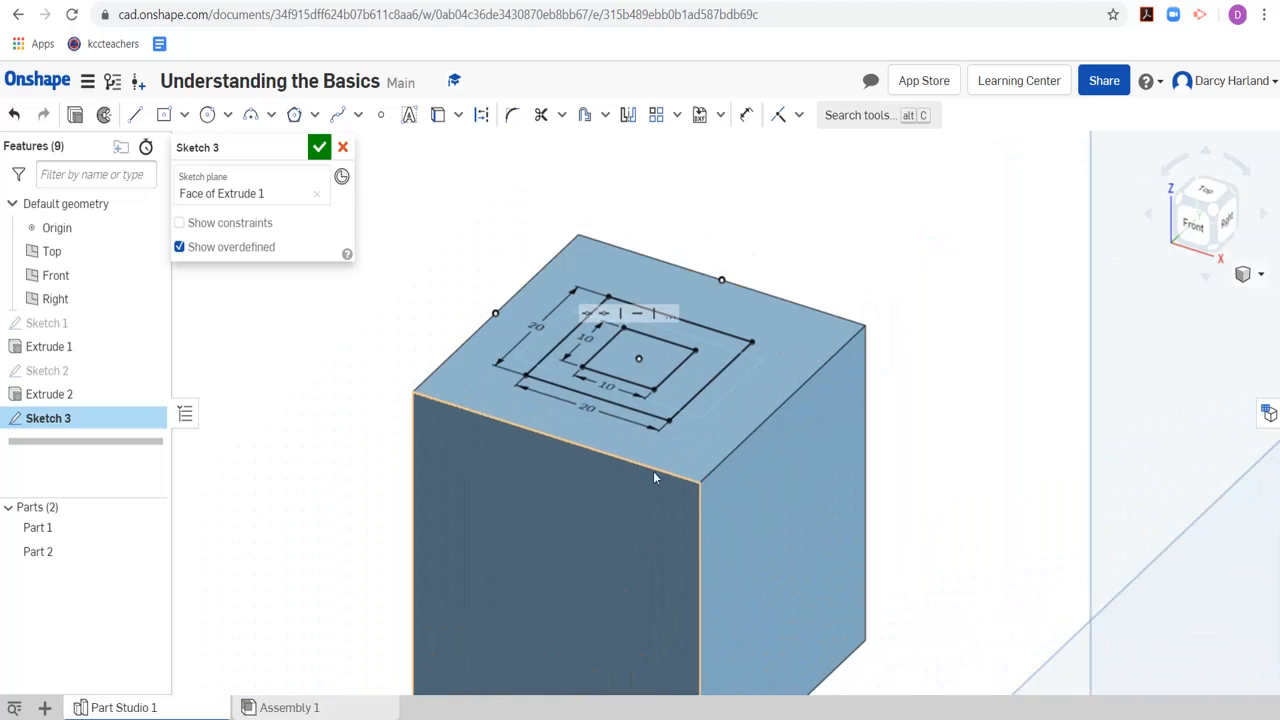
left_click(320, 151)
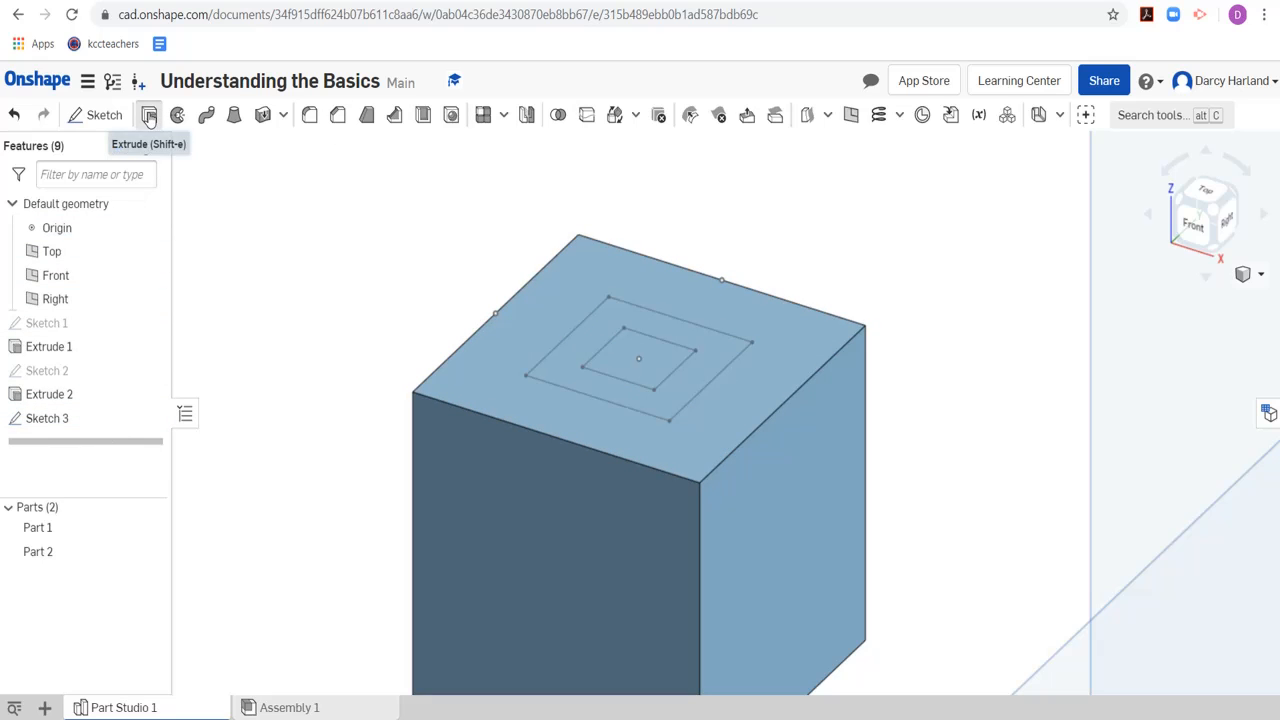
Extrude the region between the two squares upward by 30 mm, adding it to the cube
left_click(149, 116)
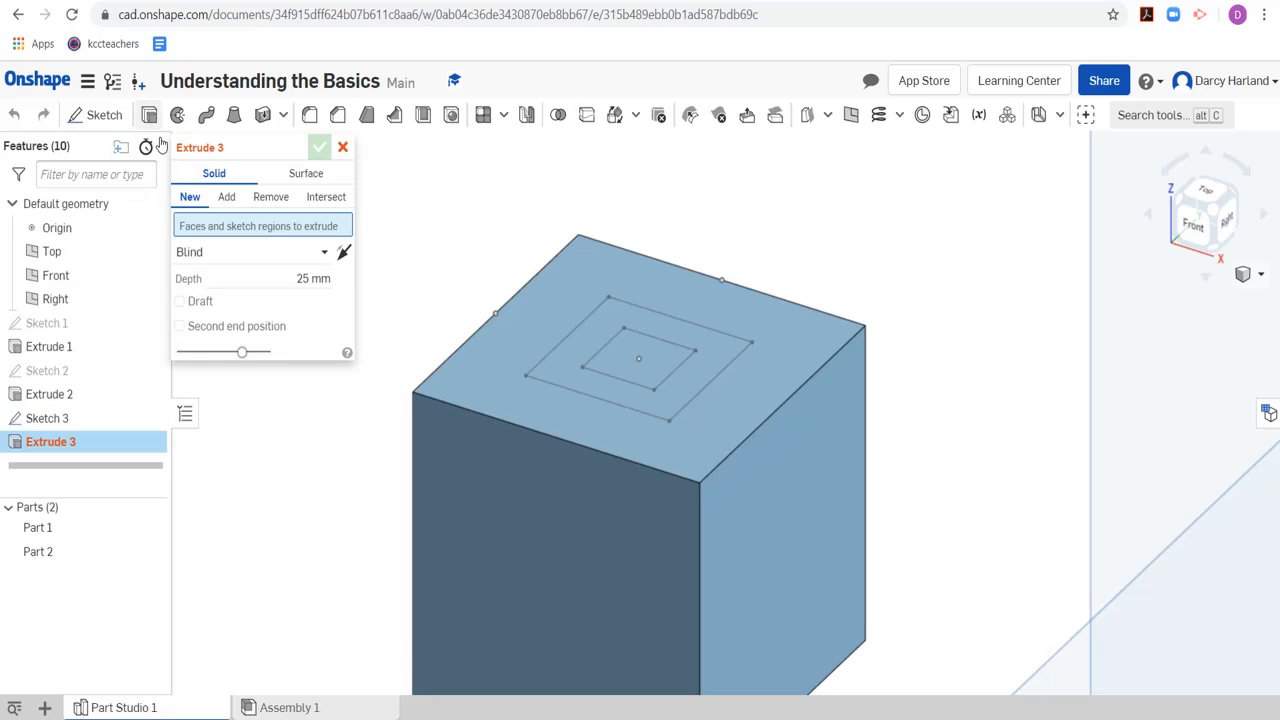
left_click(565, 368)
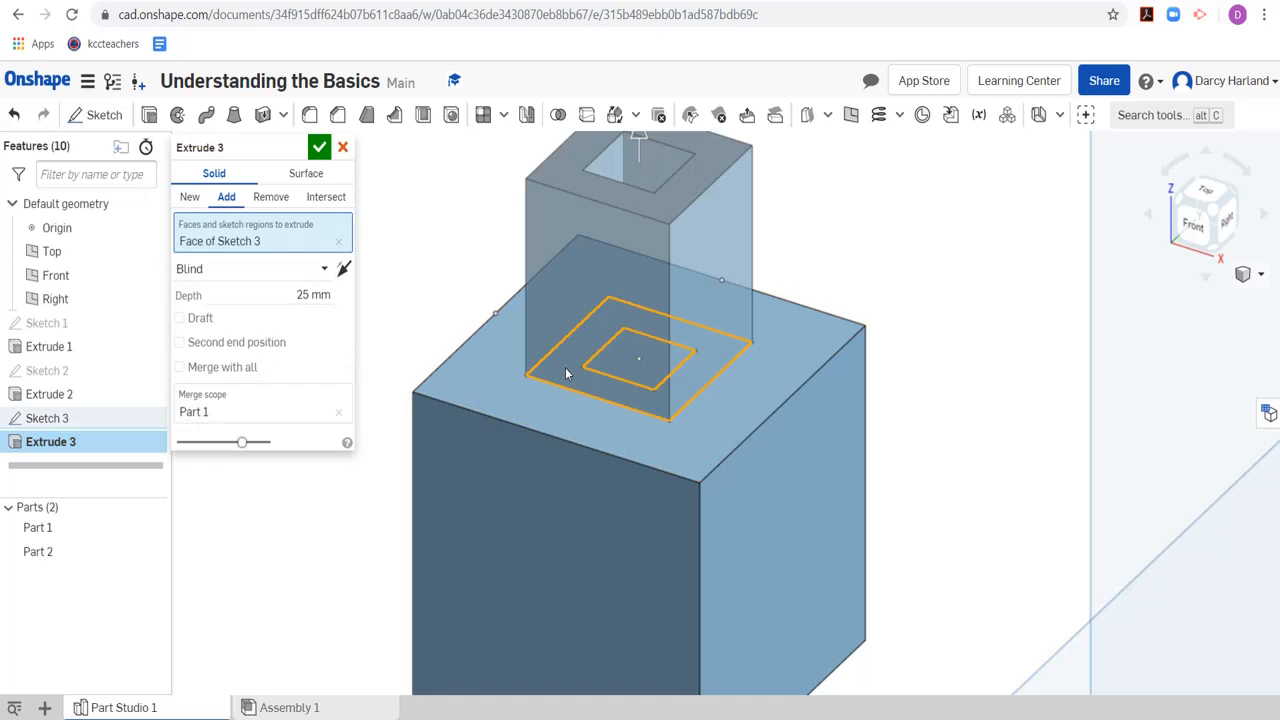
scroll(566, 366, "down", 5)
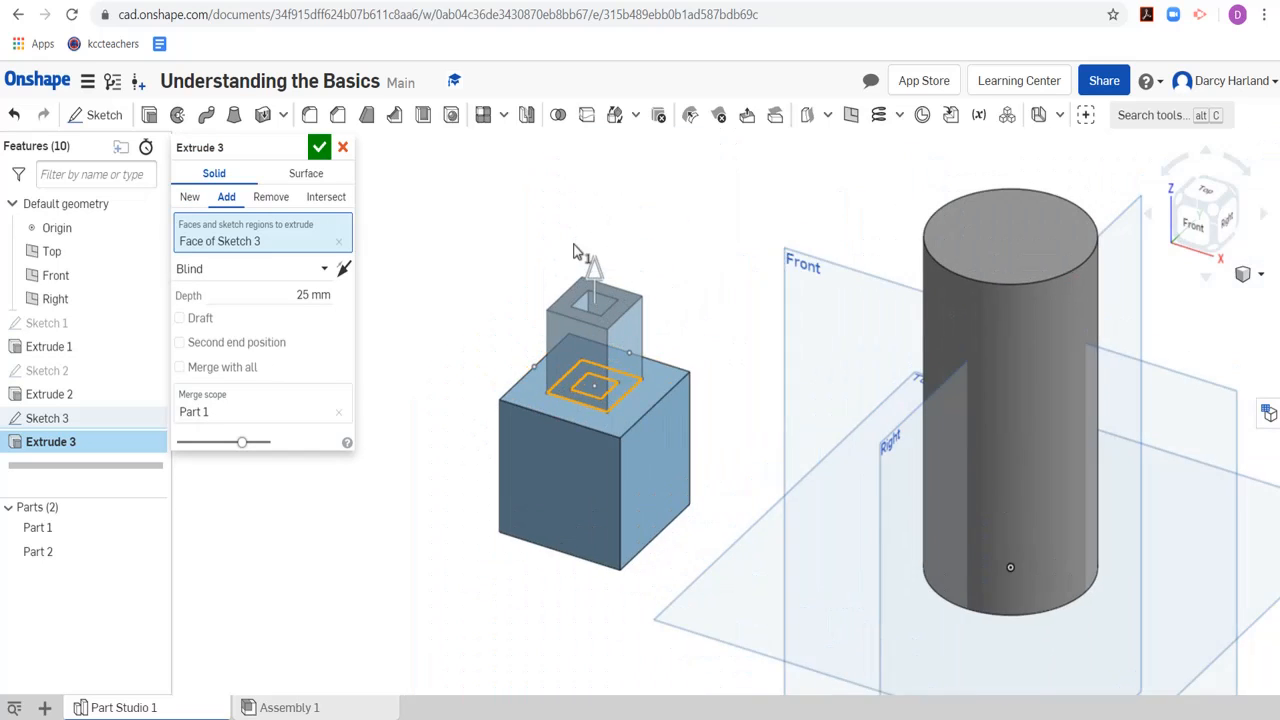
scroll(570, 316, "up", 5)
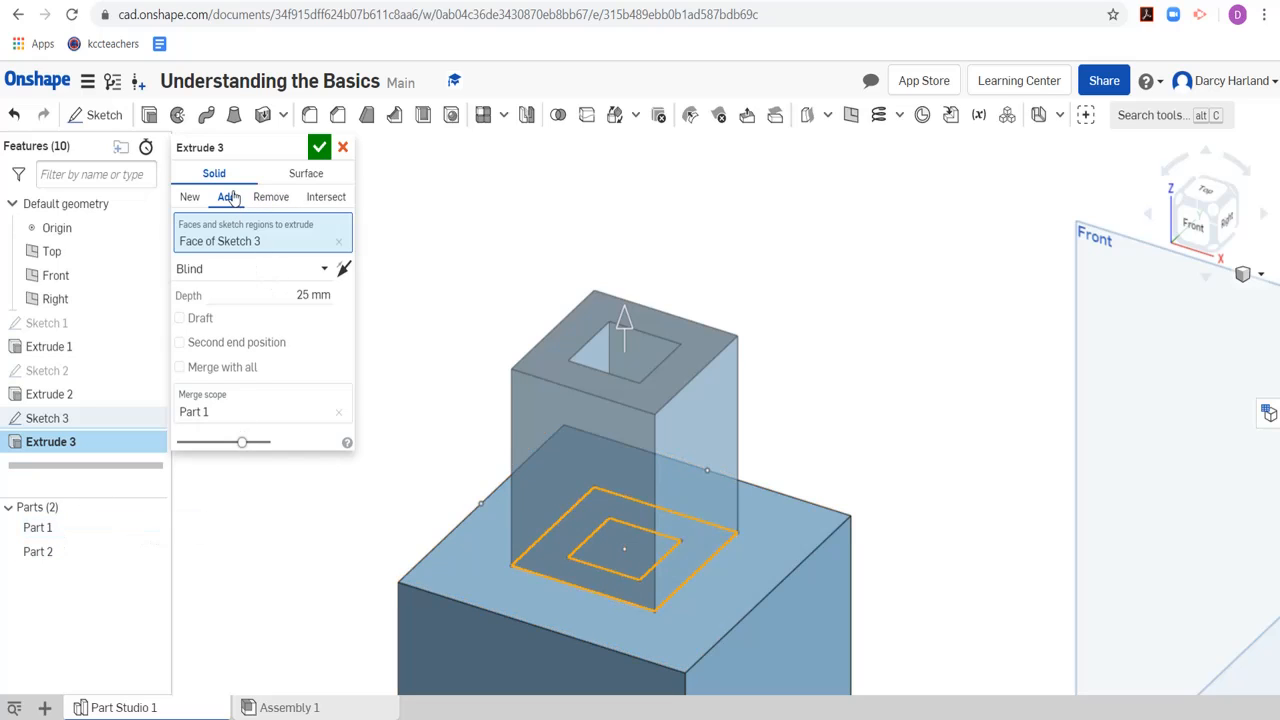
left_click(312, 295)
type("3")
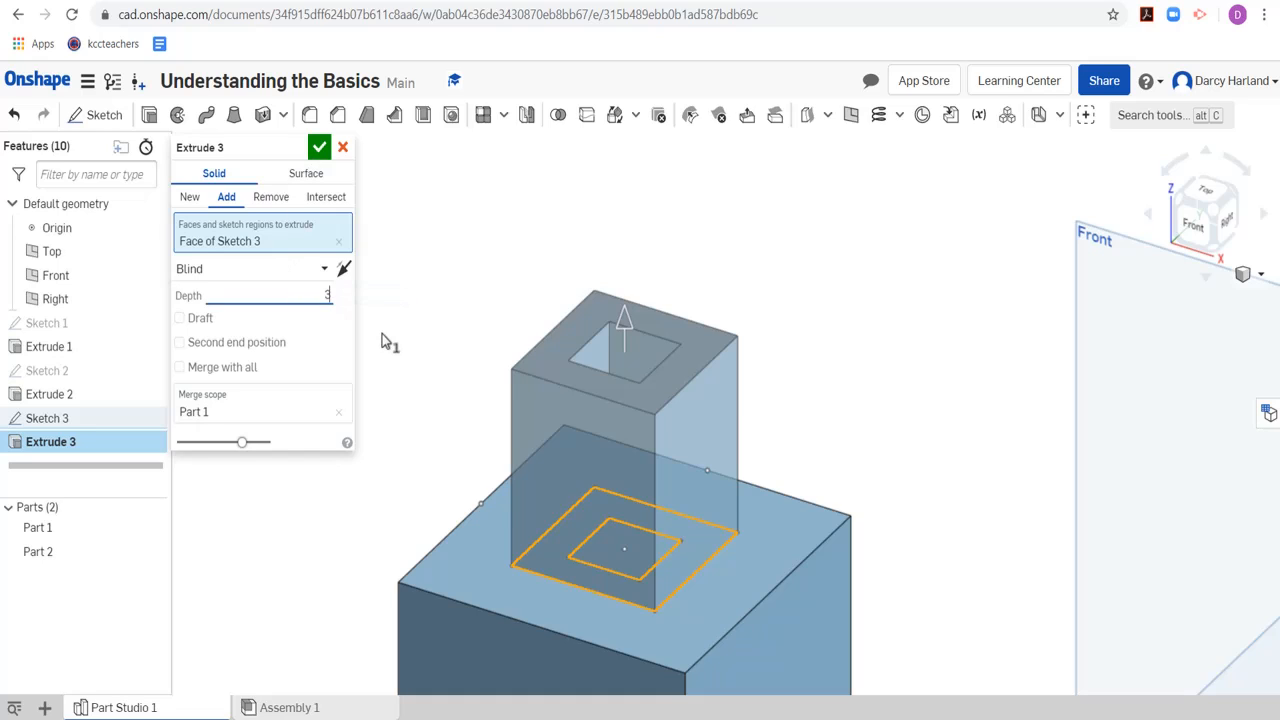
type("0")
key("Return")
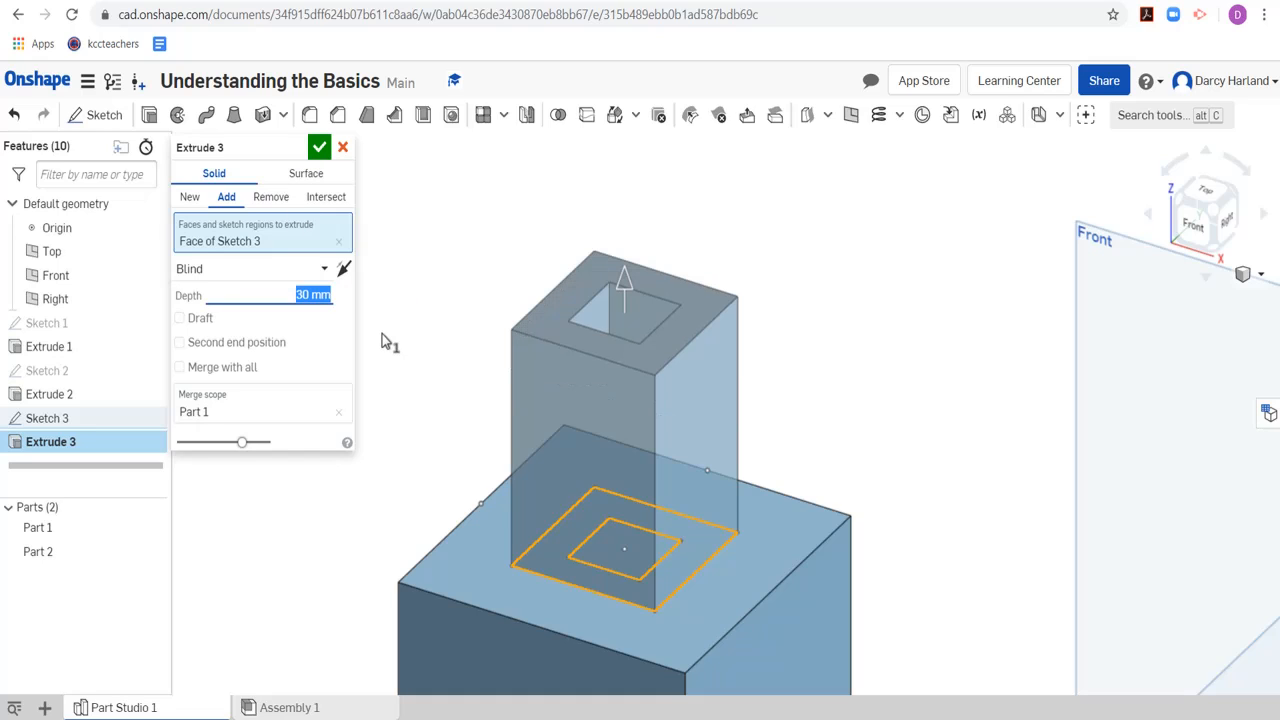
left_click(319, 147)
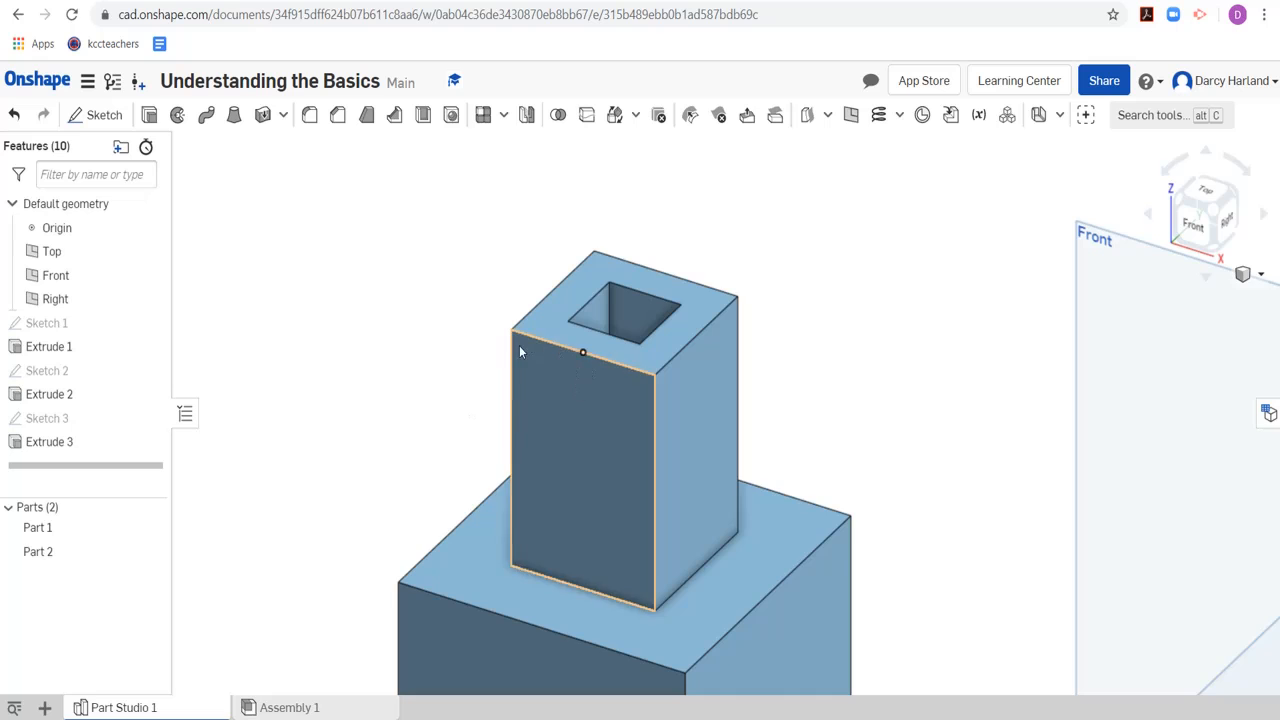
scroll(482, 396, "down", 4)
scroll(478, 406, "up", 4)
scroll(530, 460, "down", 2)
scroll(649, 442, "up", 3)
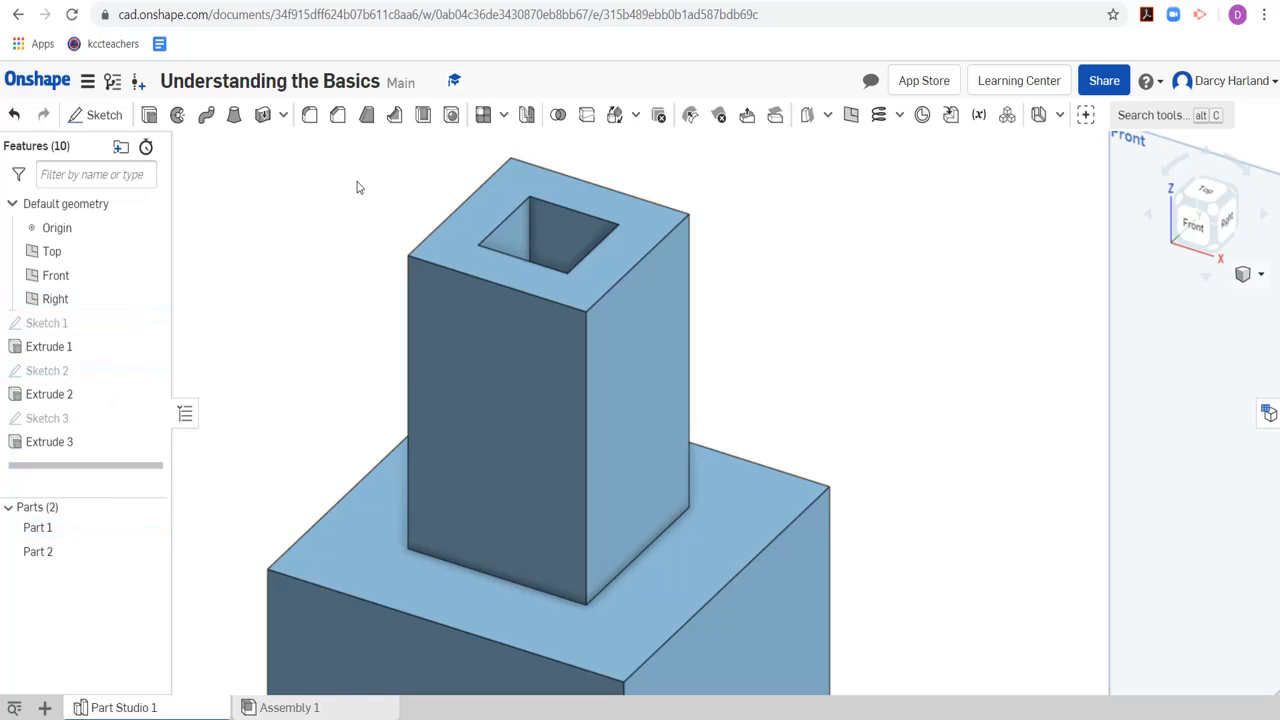
left_click(1180, 199)
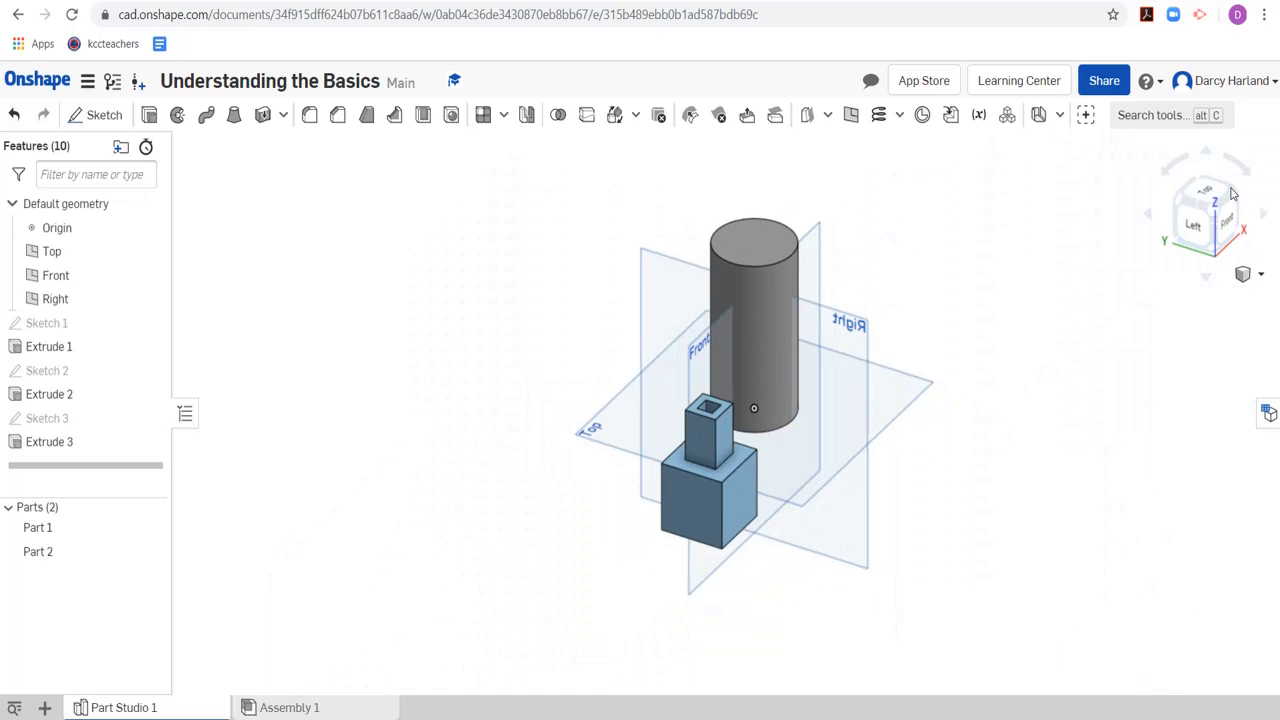
left_click(1236, 199)
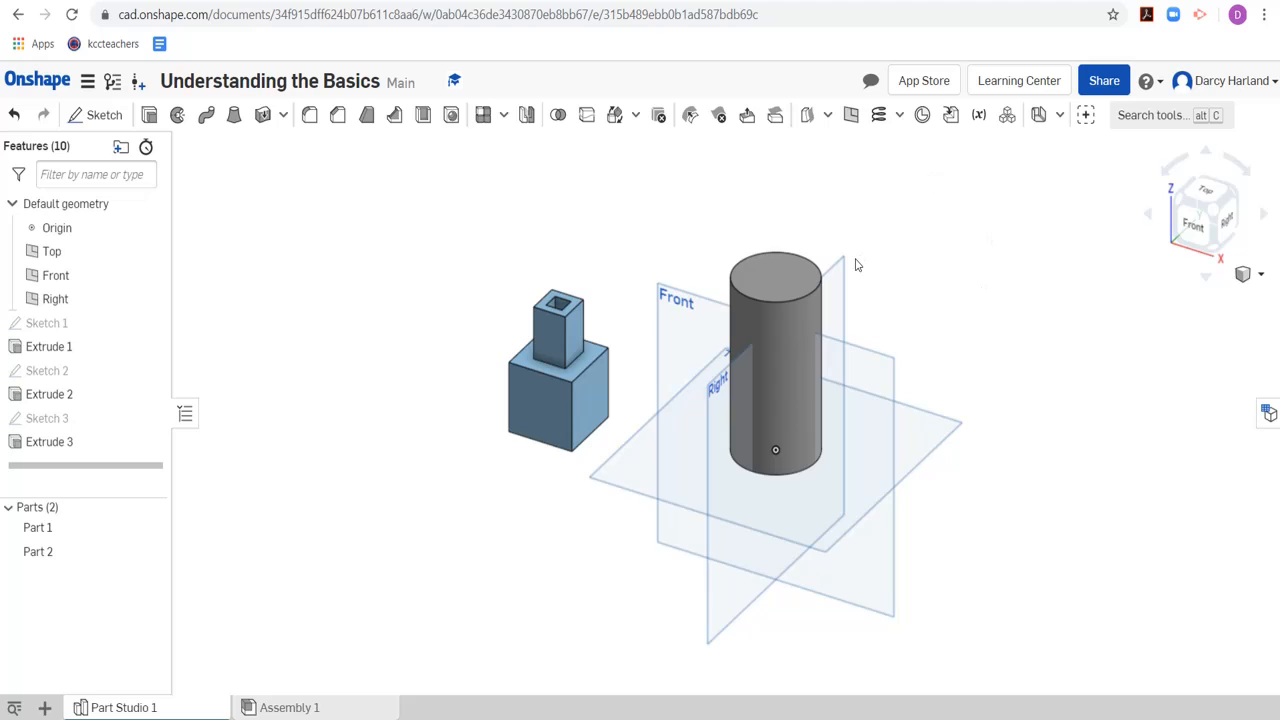
Start a new sketch on the top face of the cylinder
scroll(855, 264, "up", 3)
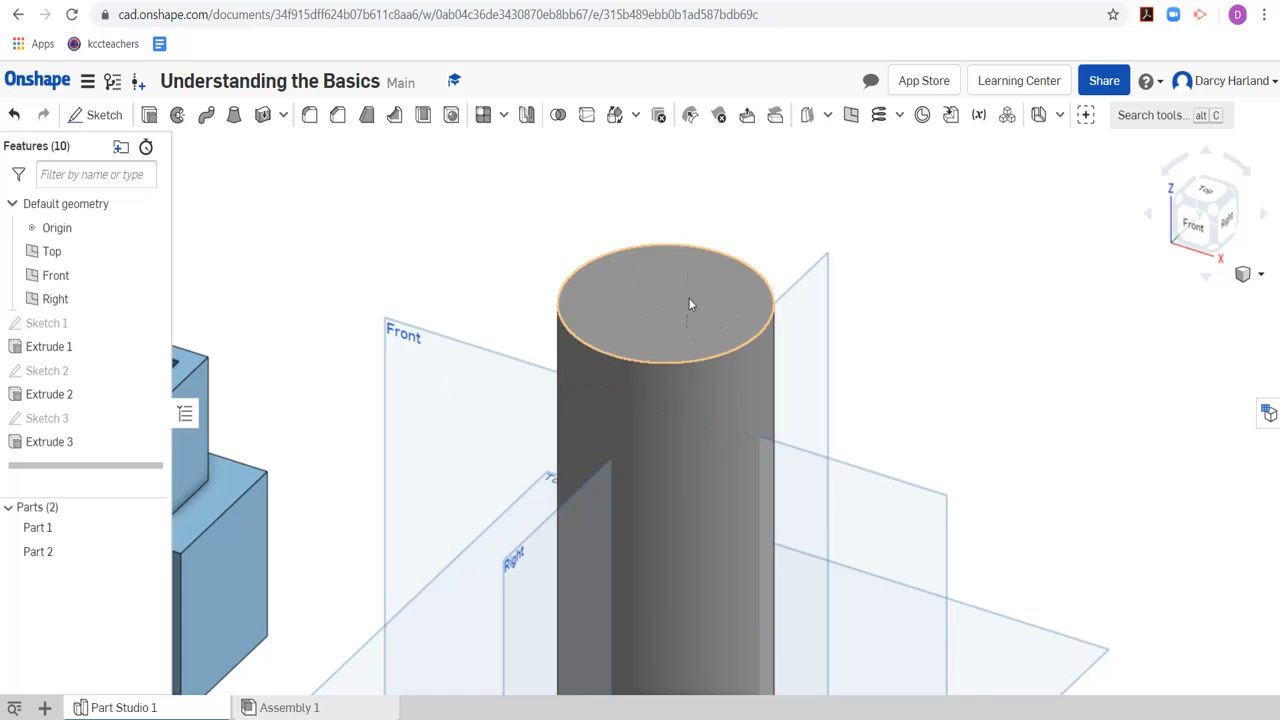
left_click(100, 118)
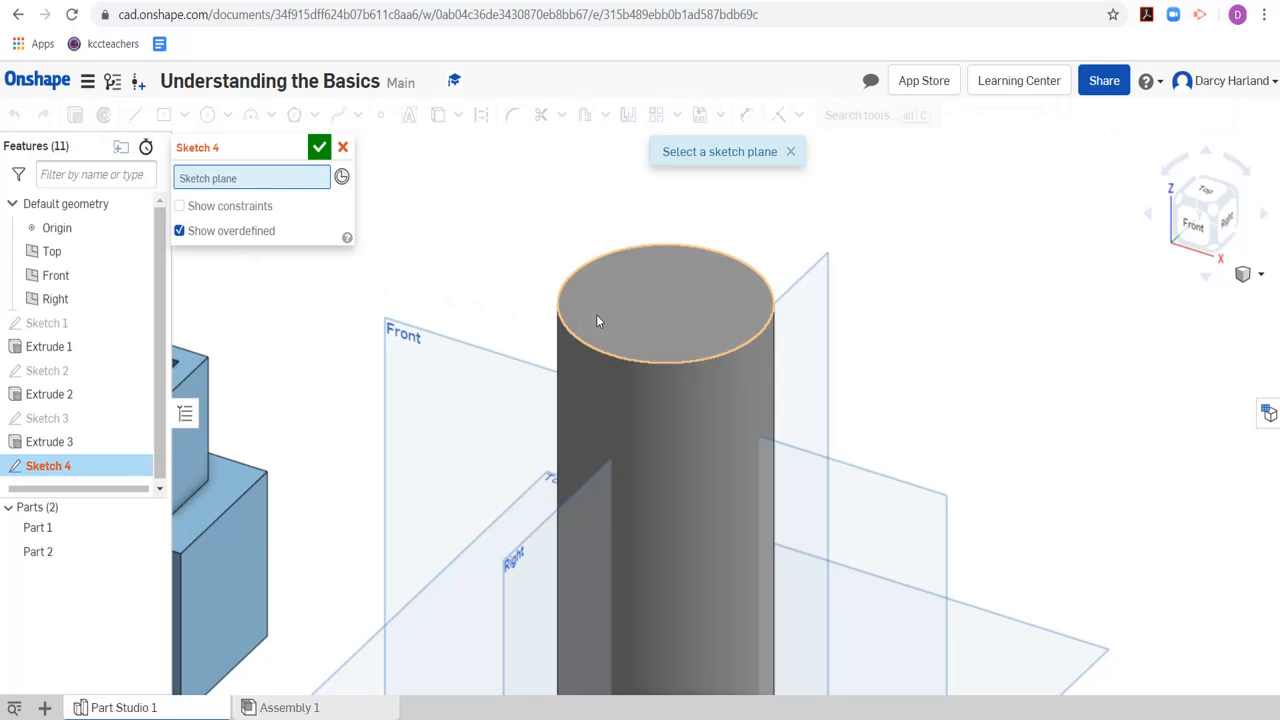
left_click(665, 290)
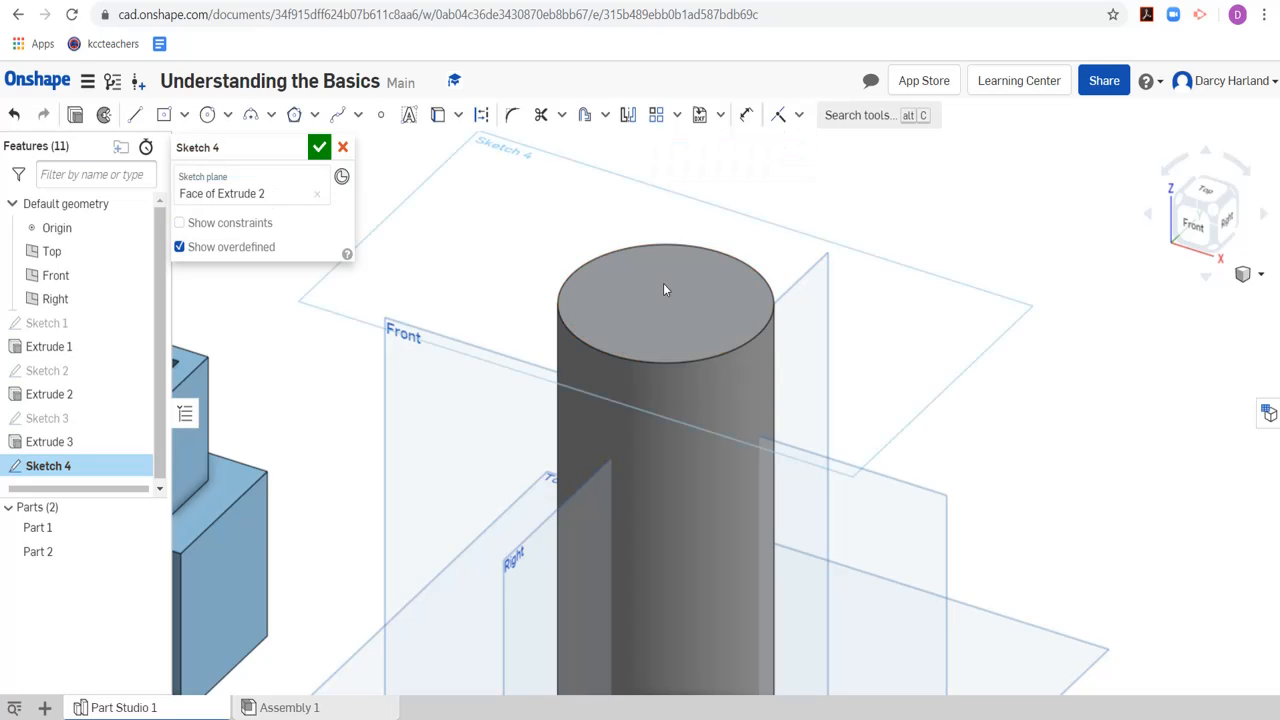
left_click(1217, 195)
scroll(830, 410, "down", 2)
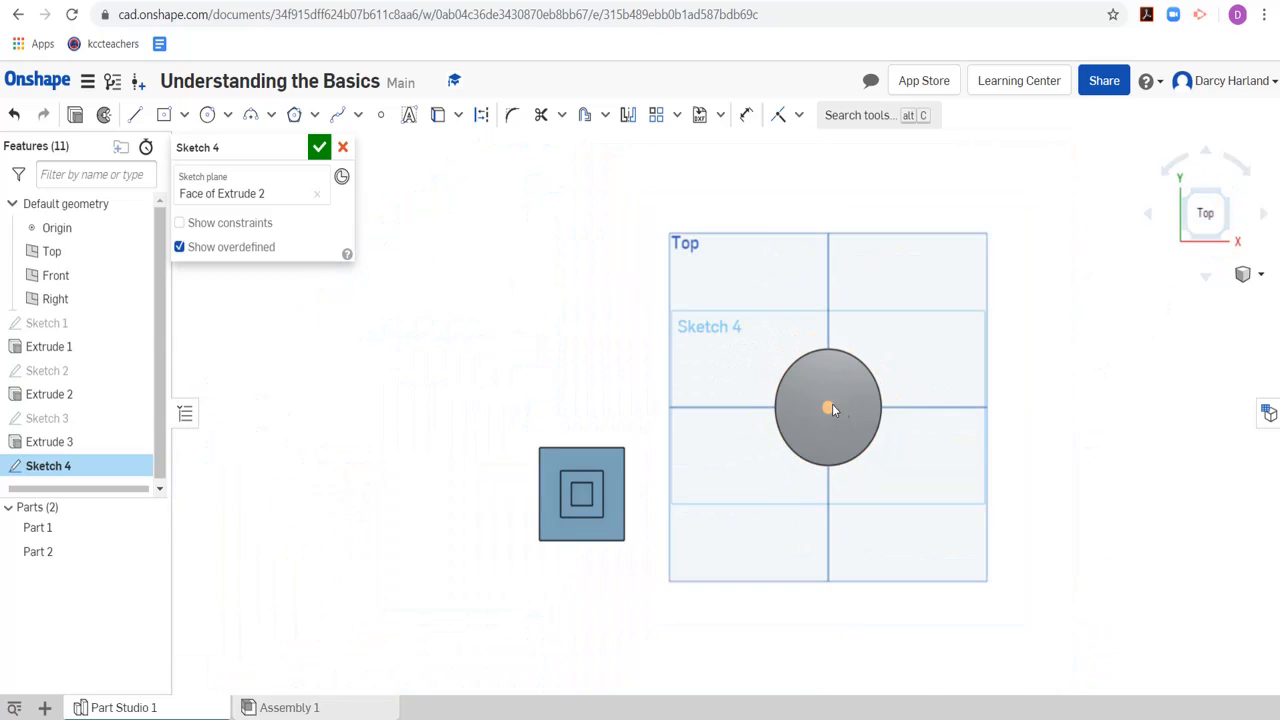
scroll(832, 408, "up", 5)
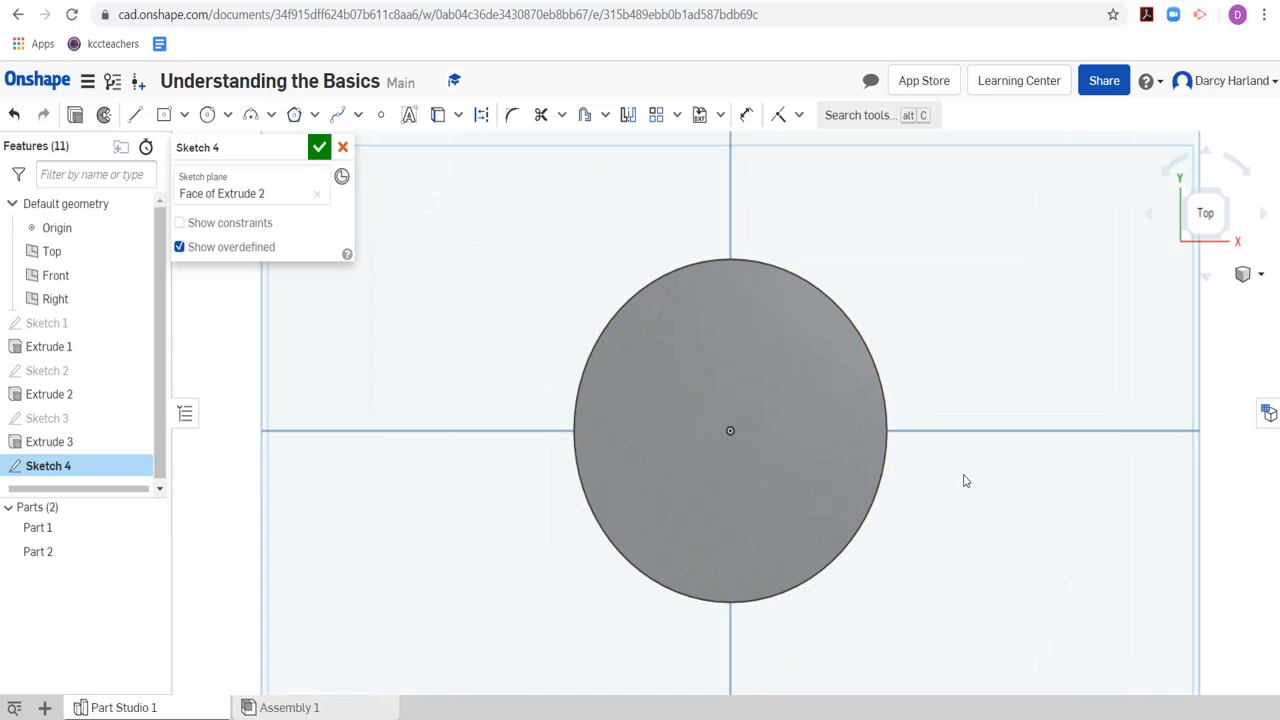
scroll(960, 490, "up", 2)
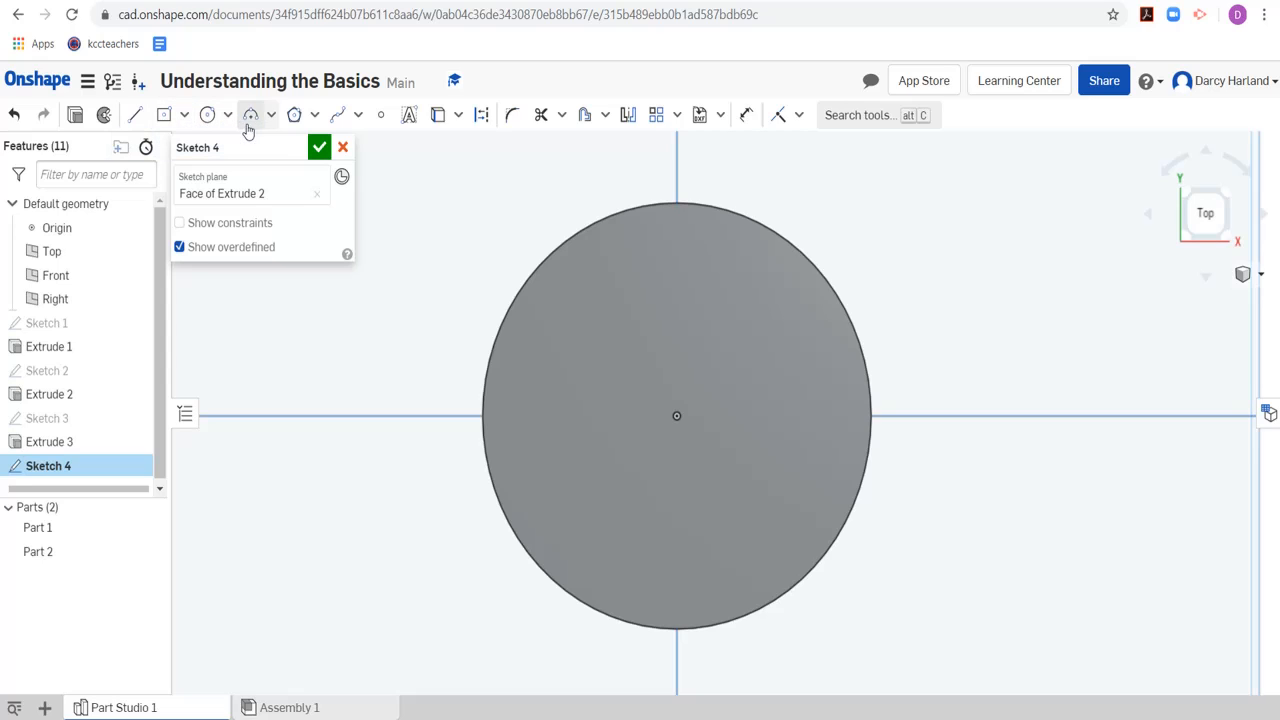
Draw a horizontal line 10 mm long, starting straight above the cylinder's center and running to the right
left_click(136, 116)
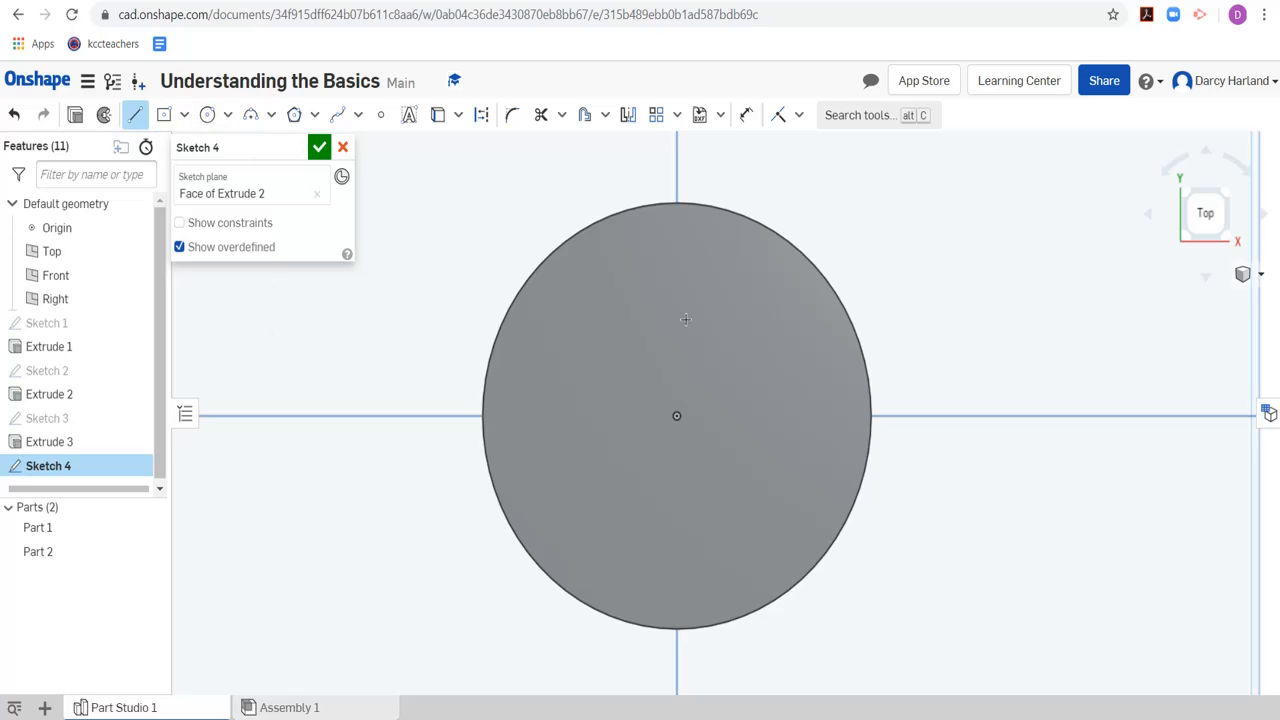
scroll(700, 478, "up", 3)
scroll(701, 446, "down", 1)
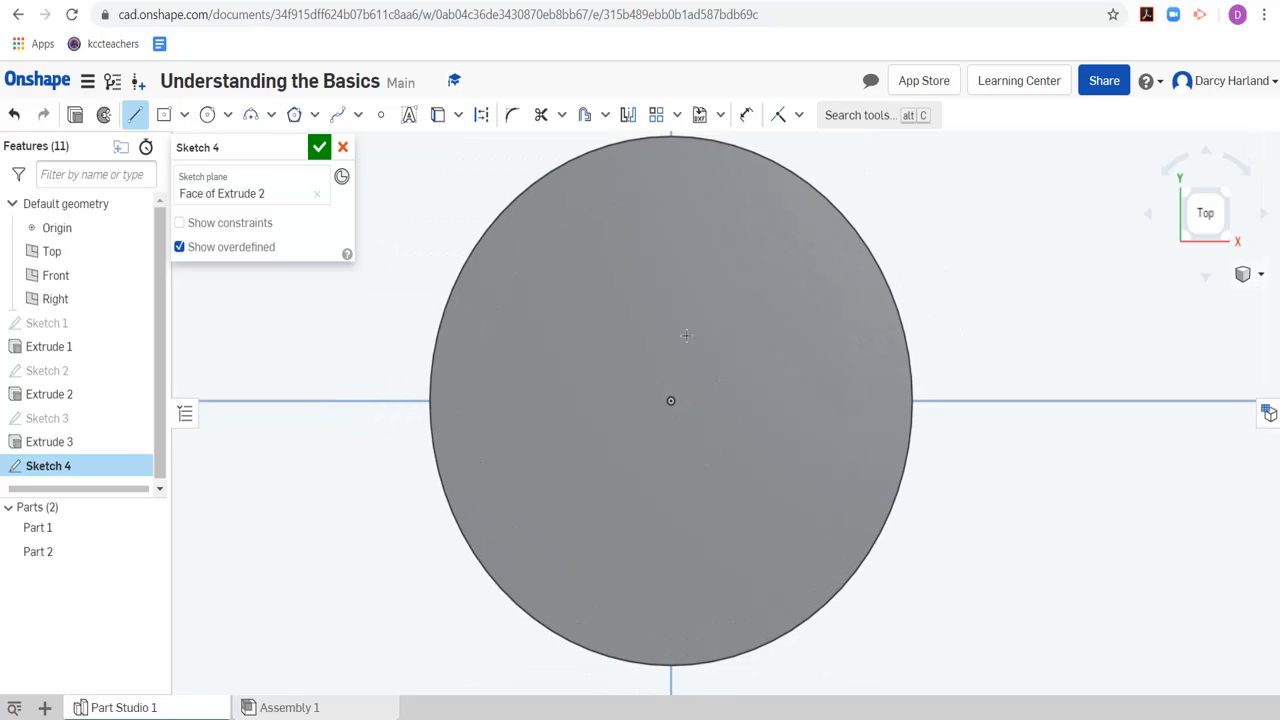
left_click(671, 401)
left_click(670, 228)
scroll(752, 230, "up", 1)
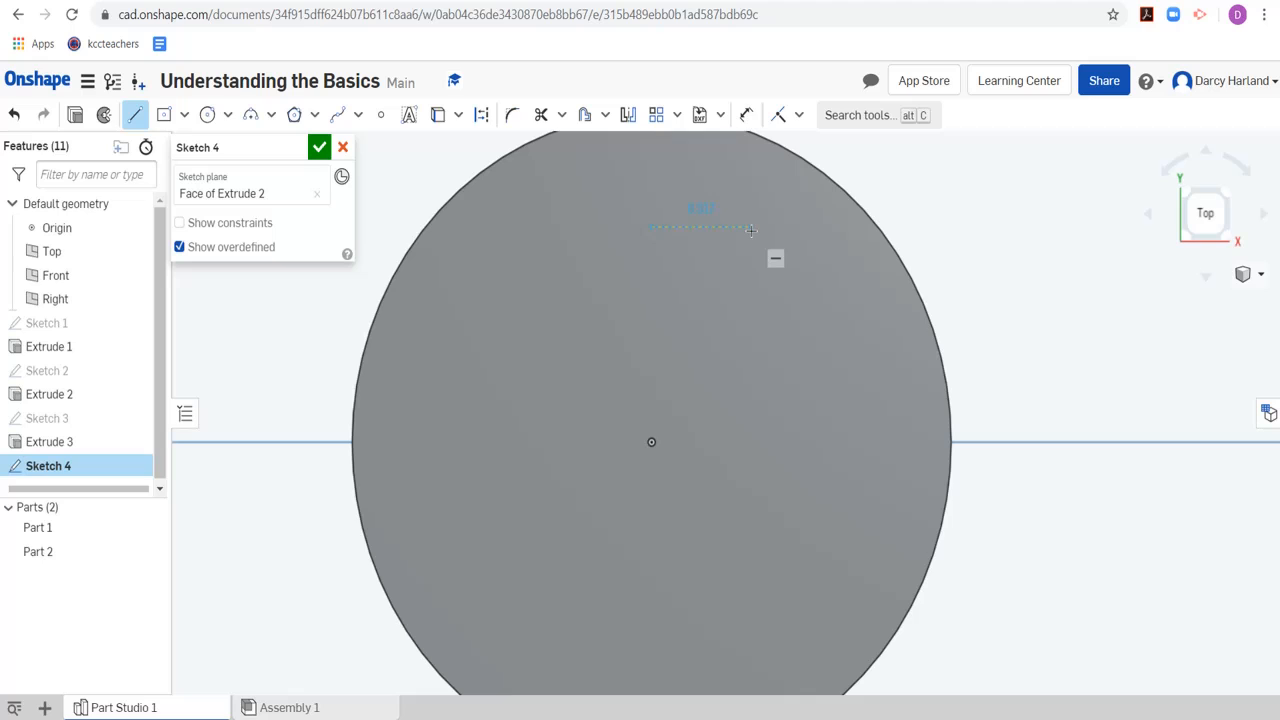
left_click(752, 229)
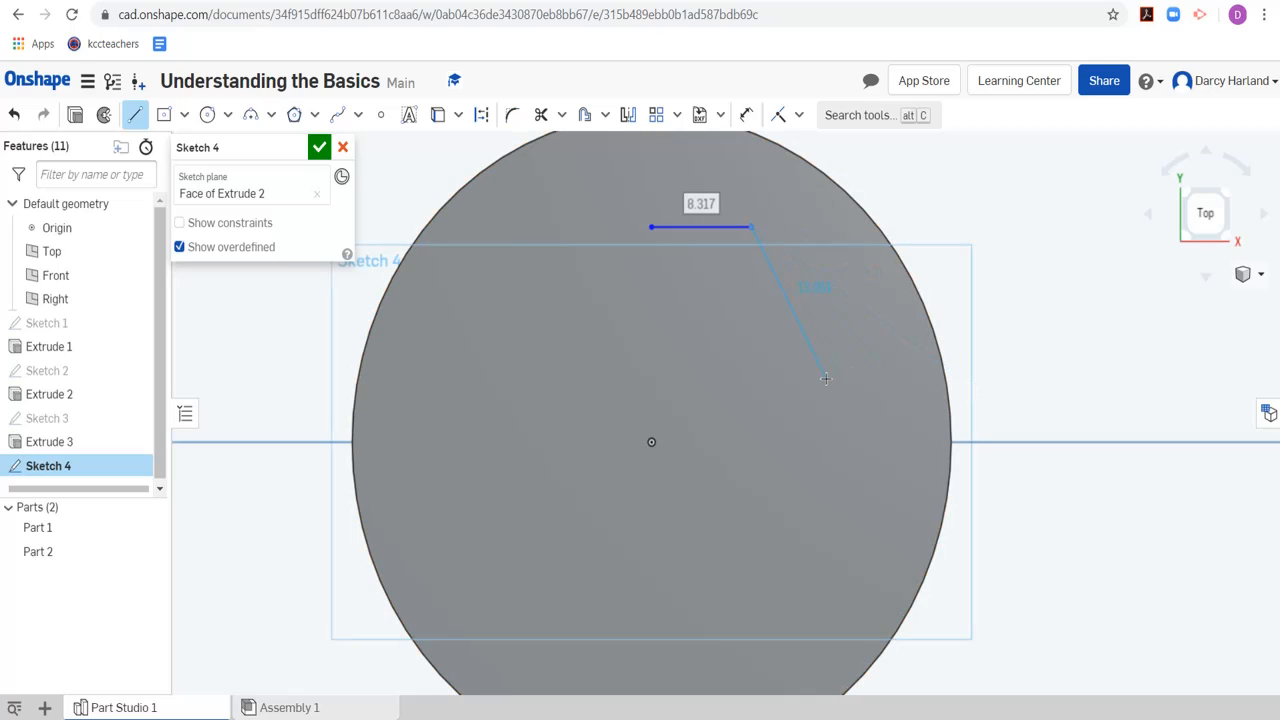
type("10")
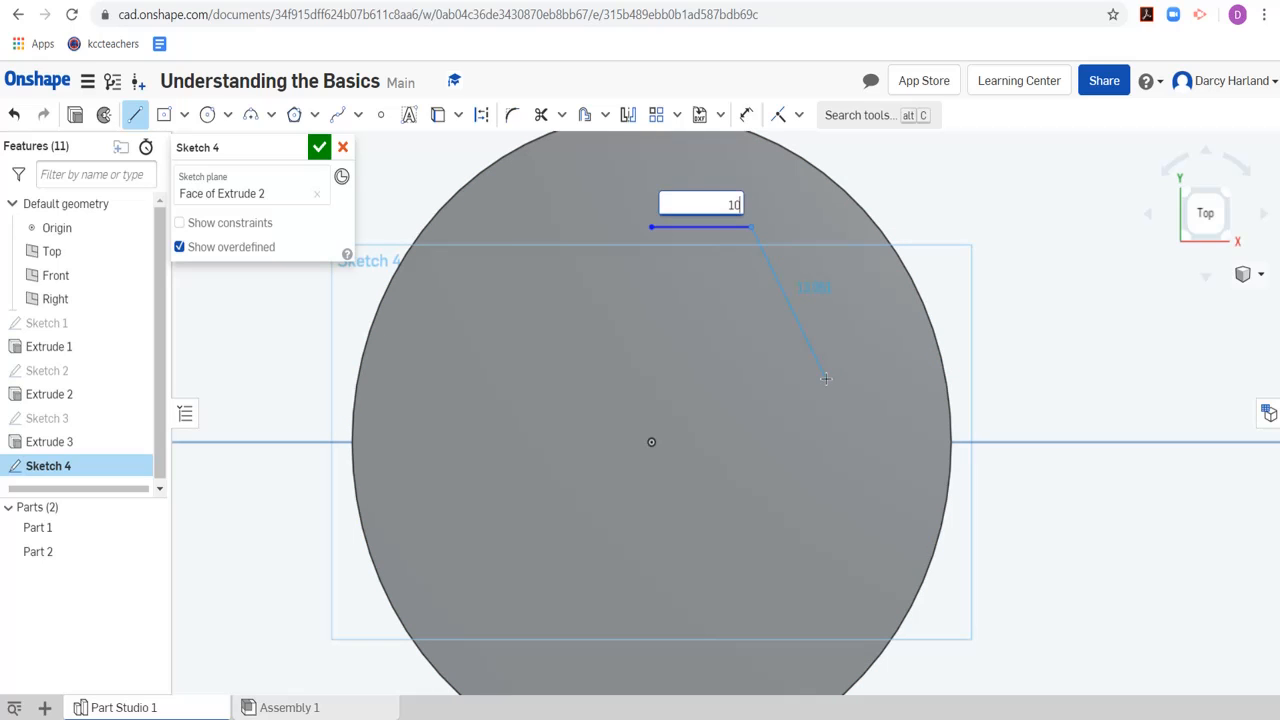
key("Return")
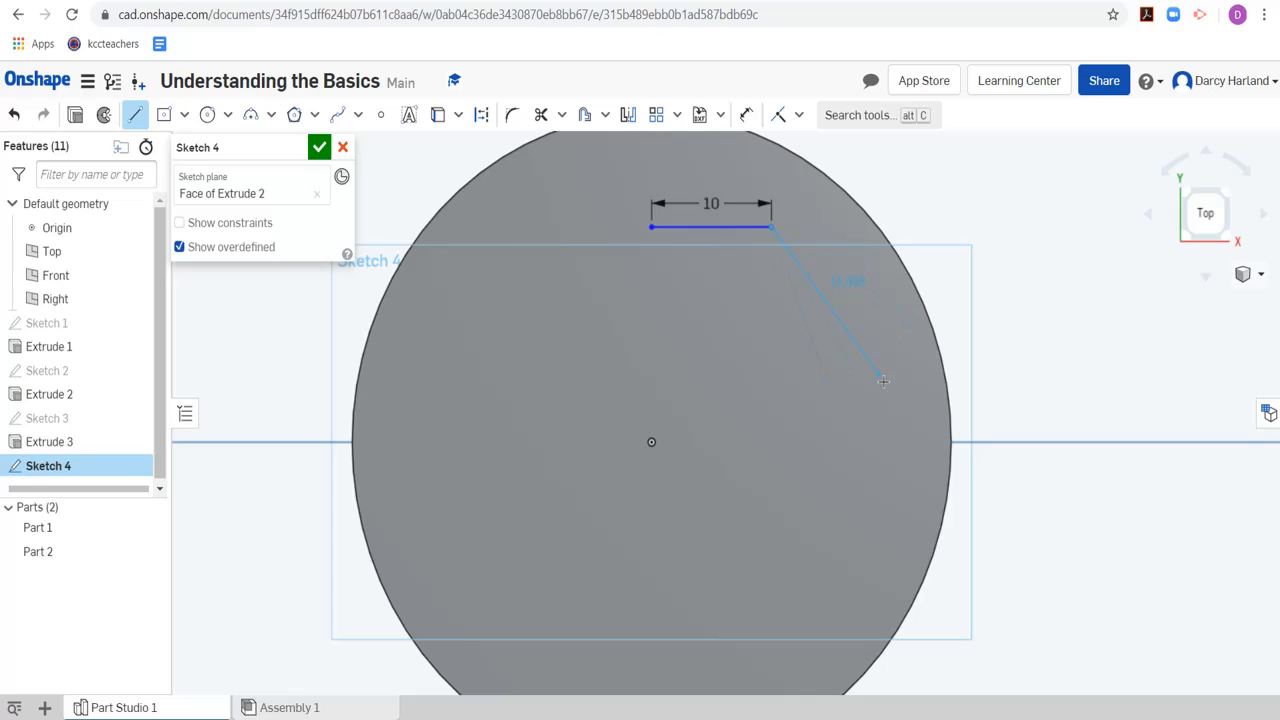
Continue the line chain with a 10 mm vertical line downward and a 5 mm horizontal line to the right
left_click(768, 346)
type("10")
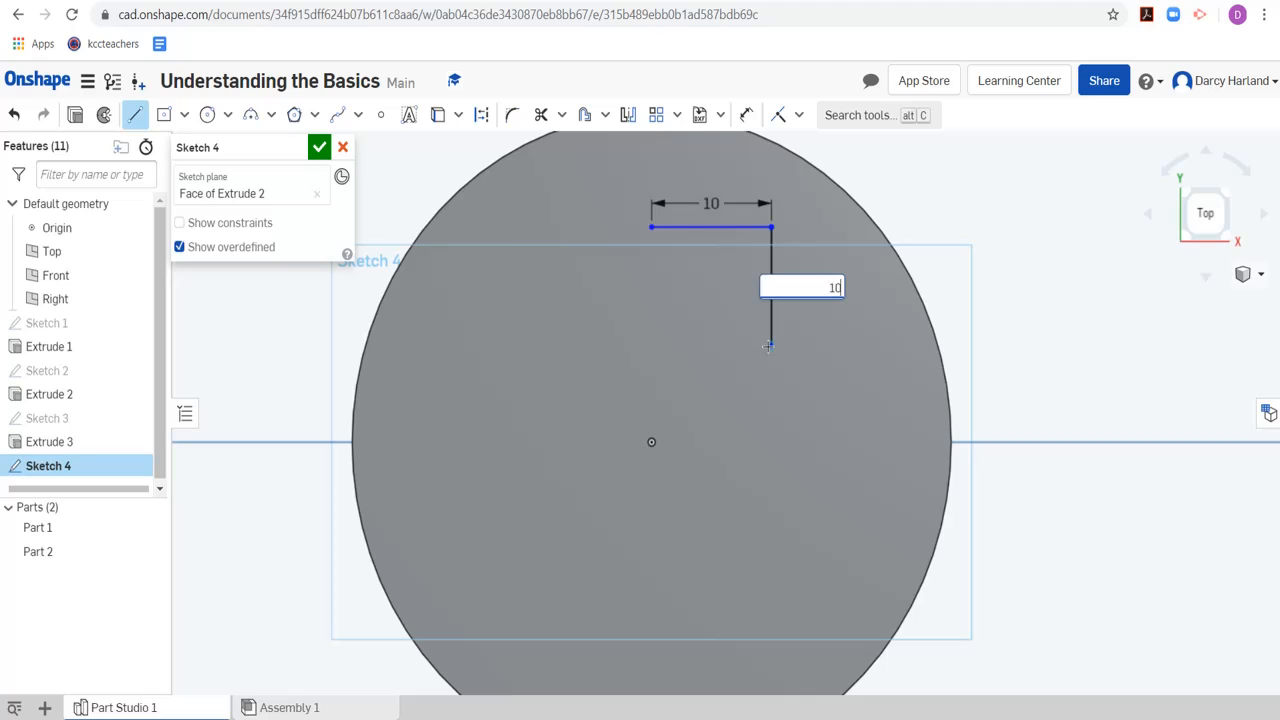
key("Return")
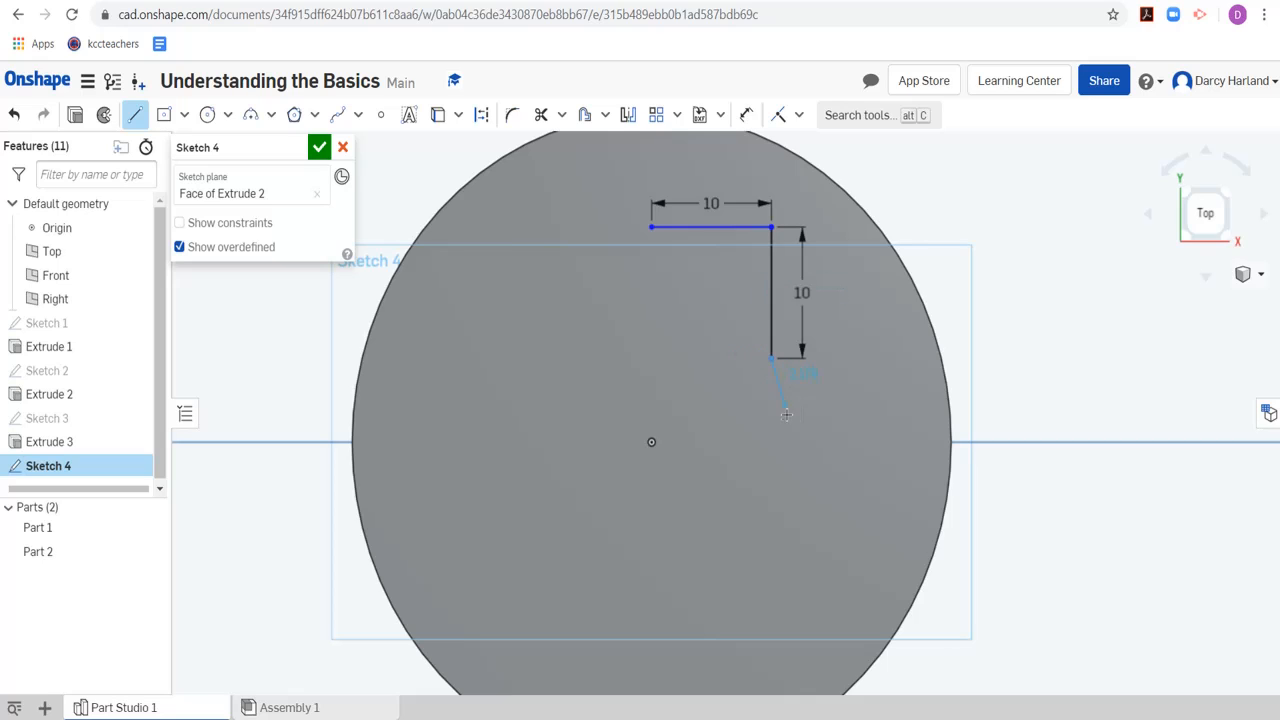
left_click(842, 358)
type("5")
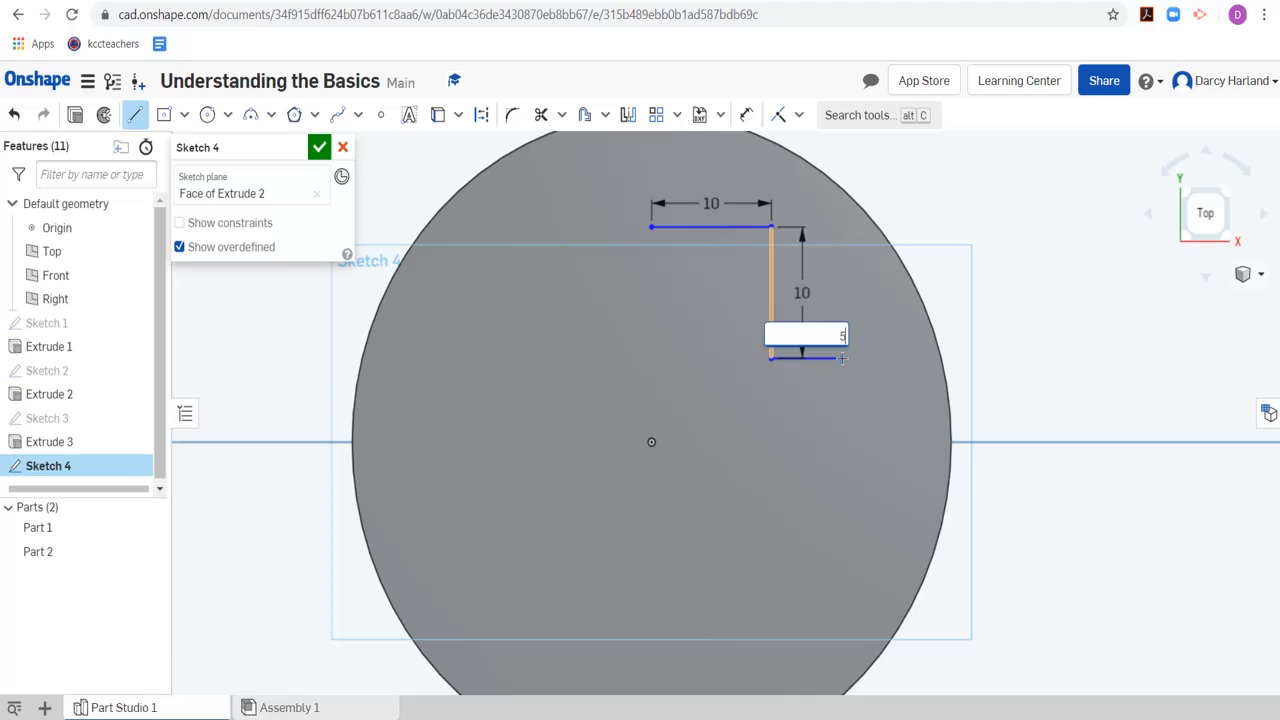
key("Return")
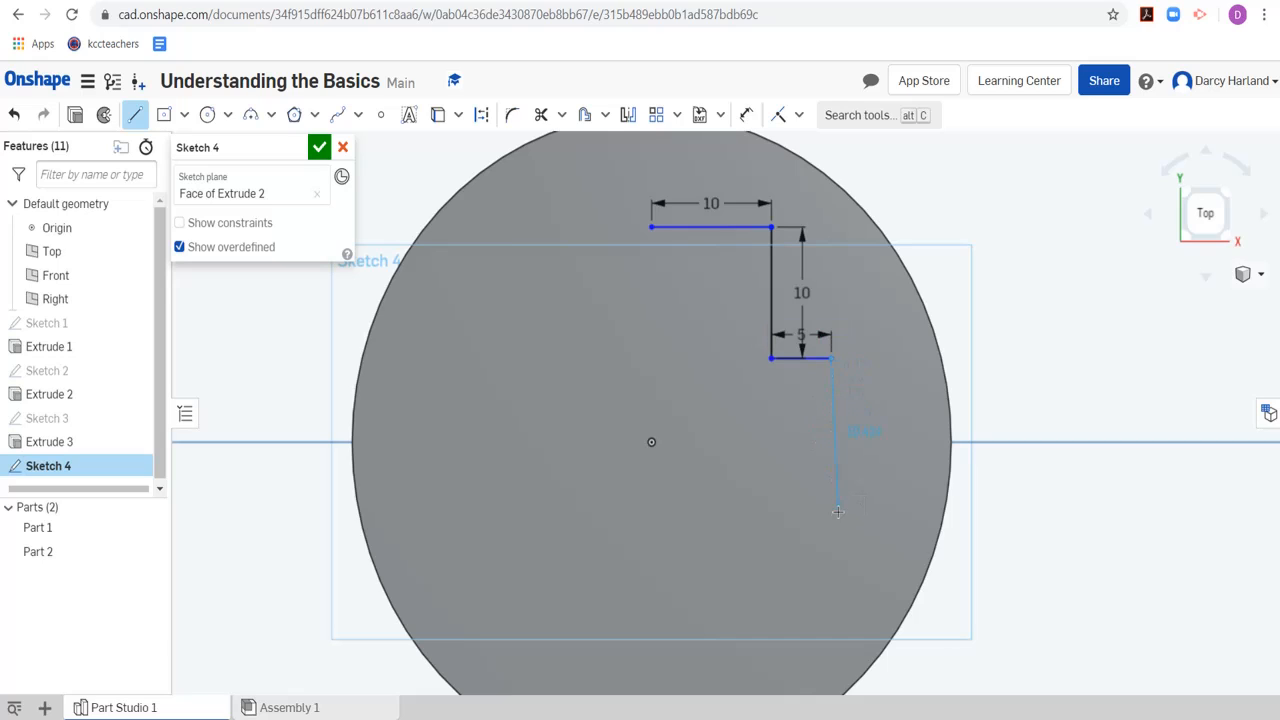
Continue the line chain with a 15 mm vertical line downward and a horizontal line back to straight below the cylinder's center
left_click(830, 526)
type("15")
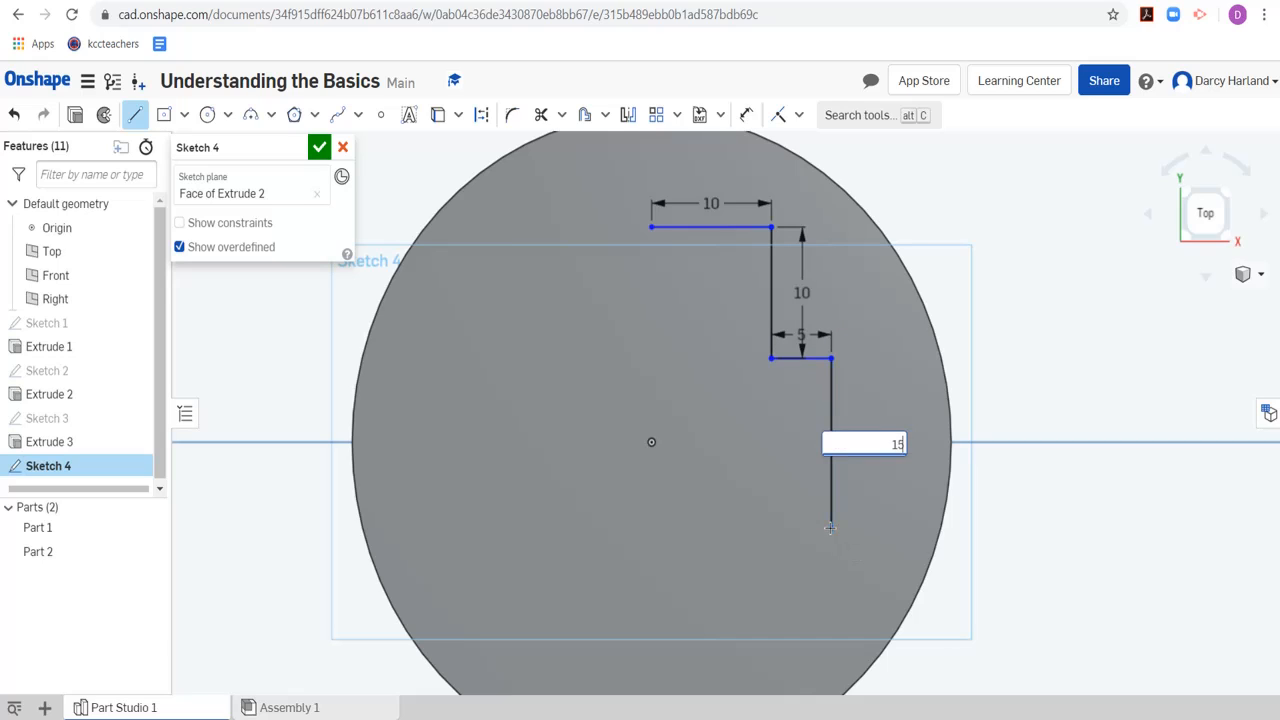
key("Return")
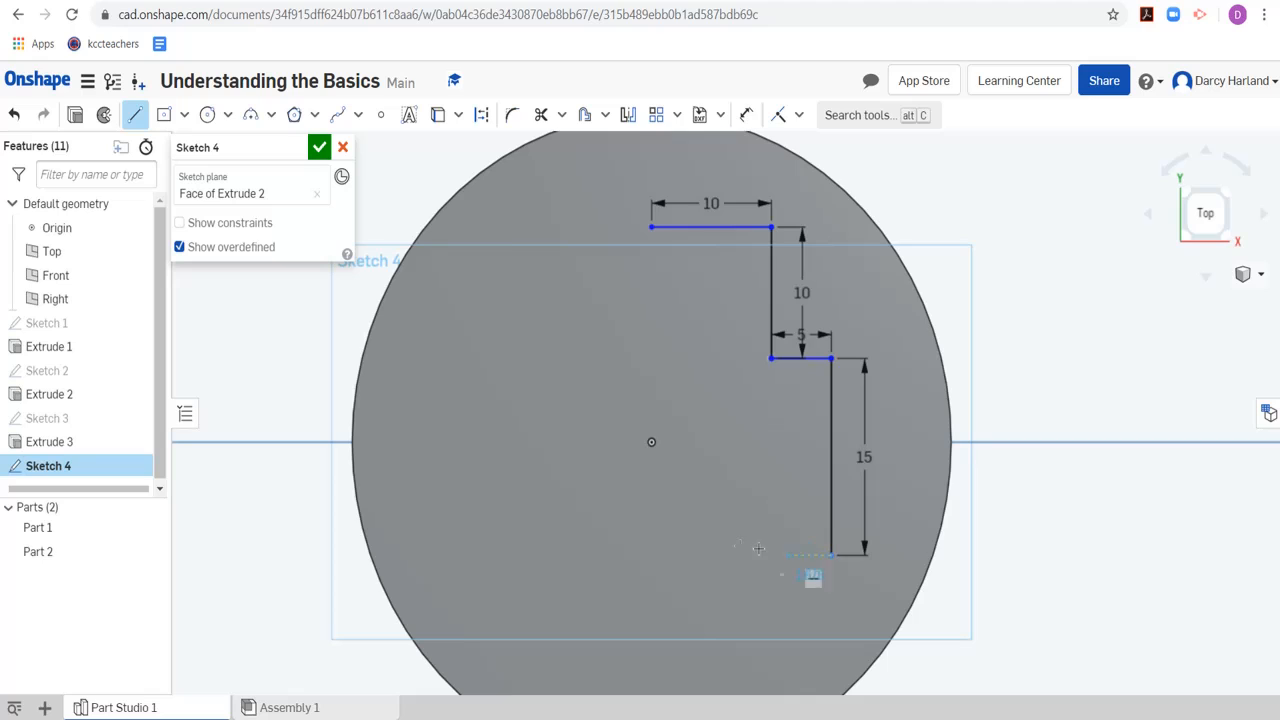
left_click(650, 555)
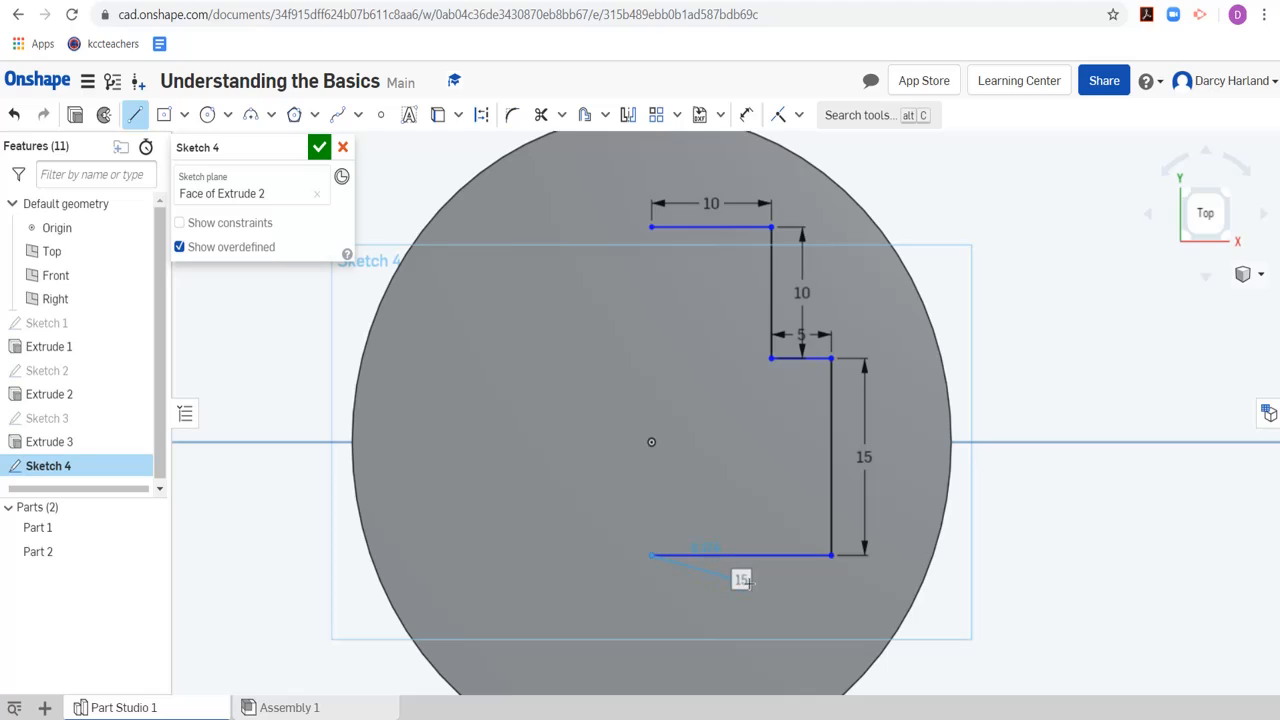
left_click(831, 555)
left_click(651, 551)
key("Escape")
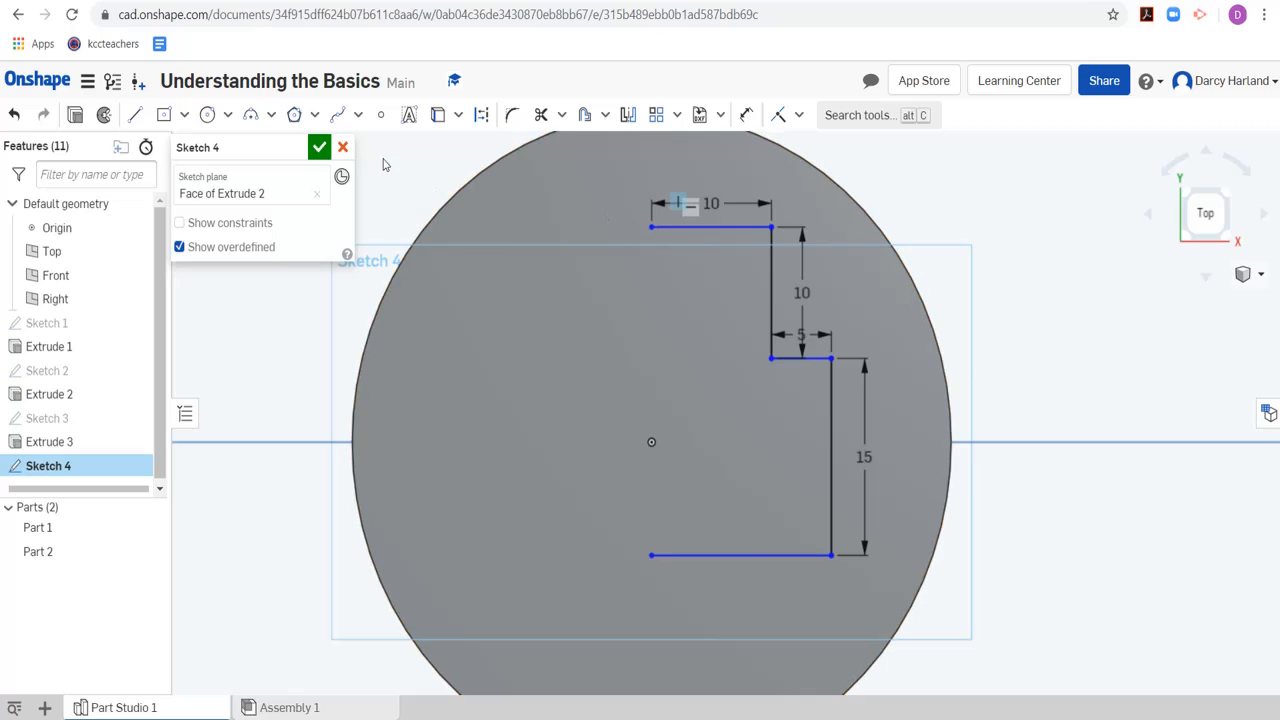
Close the profile with a 3 point arc of about 12.5 mm radius between the two open line ends, and finish the sketch
left_click(271, 115)
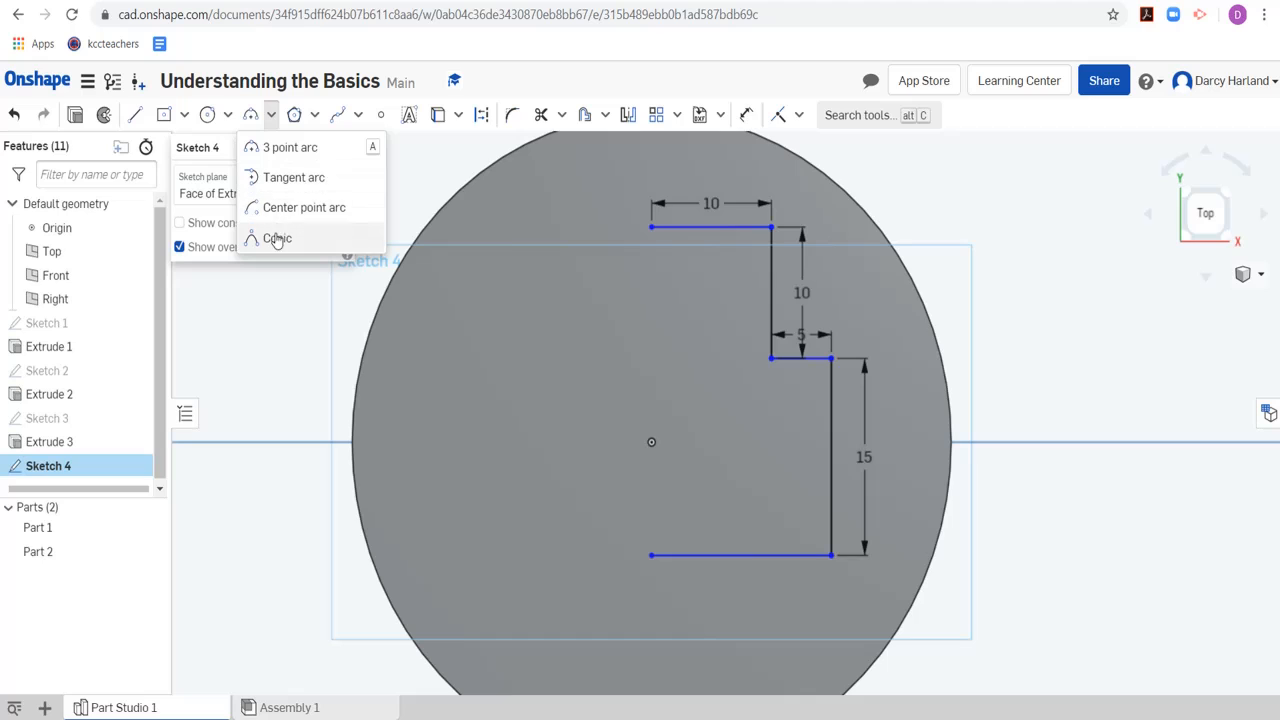
left_click(282, 150)
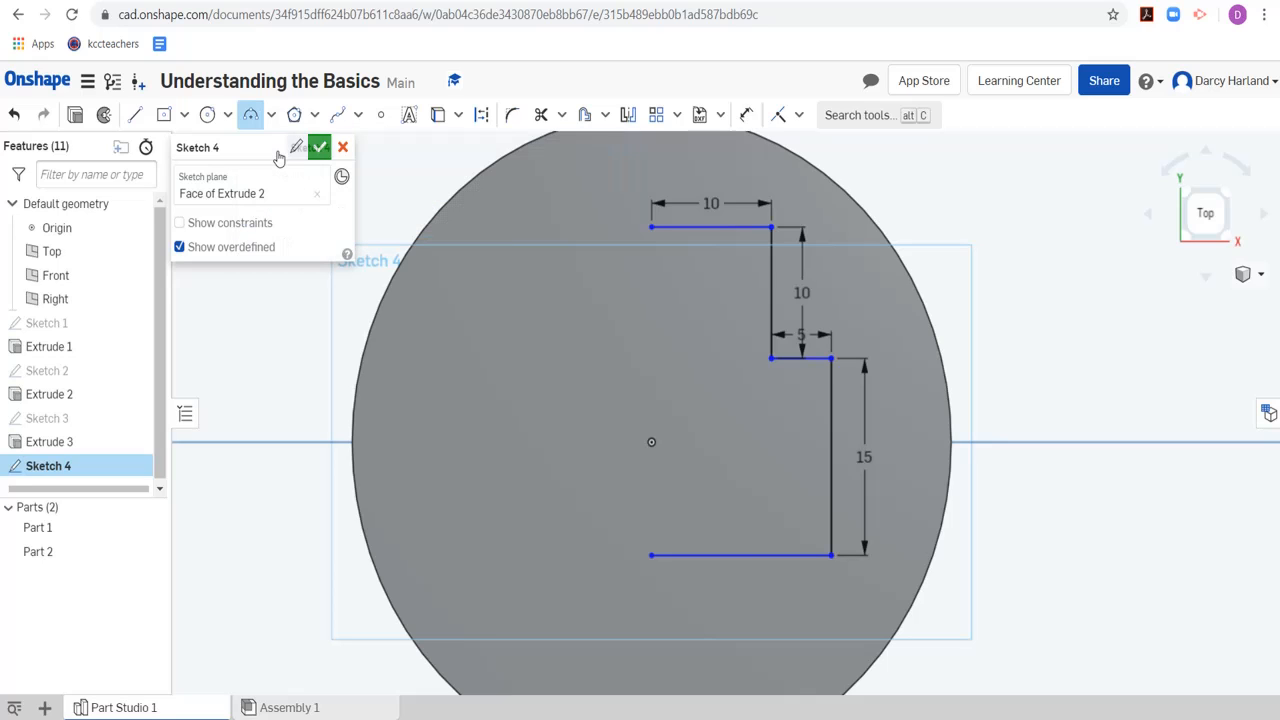
left_click(652, 227)
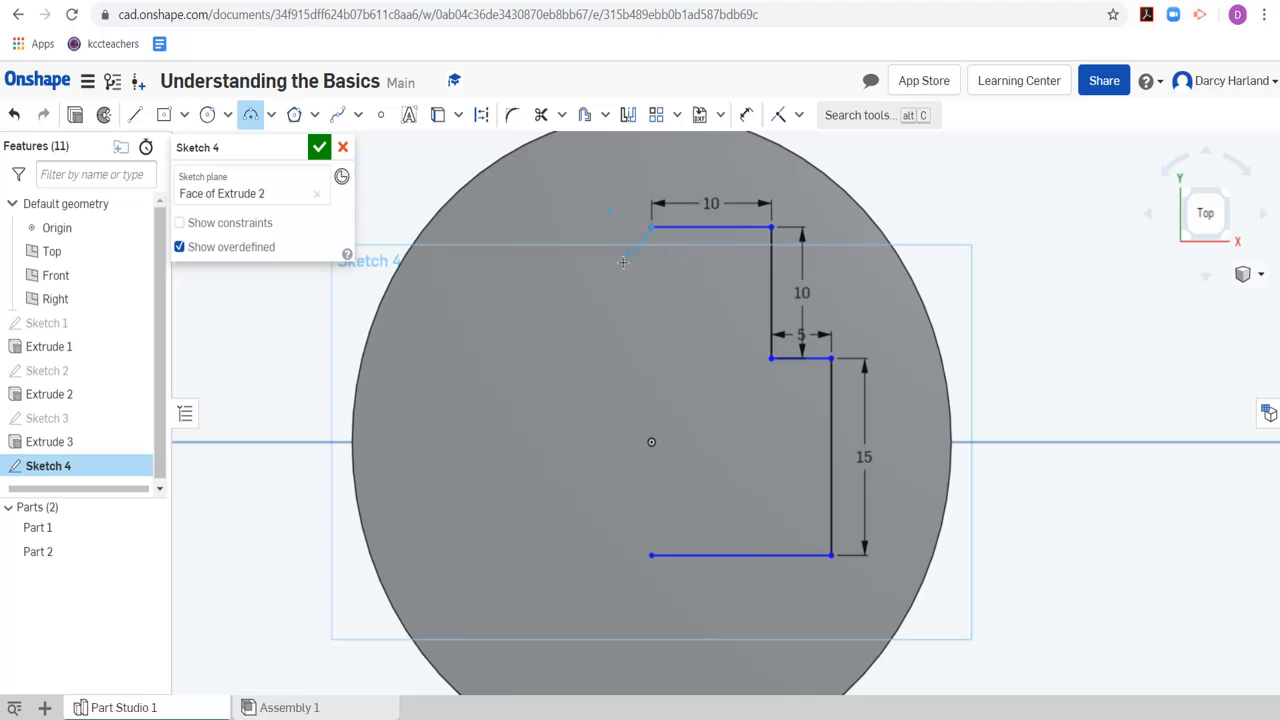
left_click(651, 555)
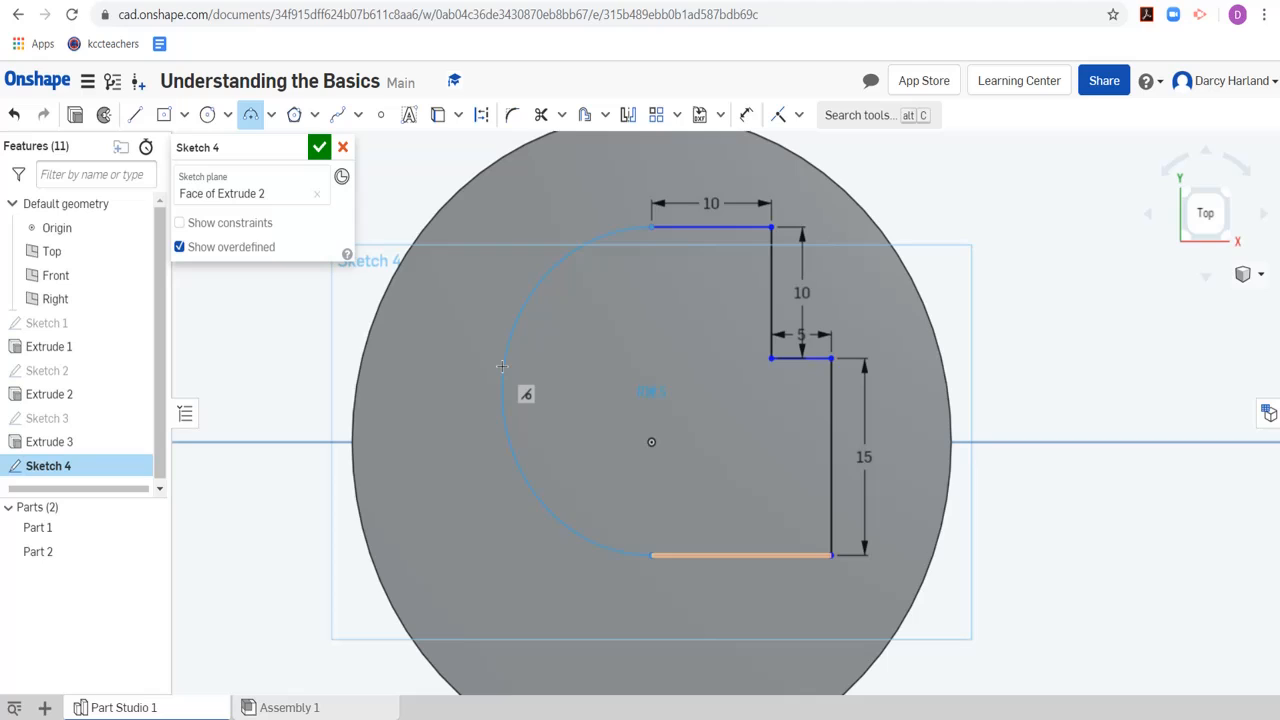
left_click(502, 366)
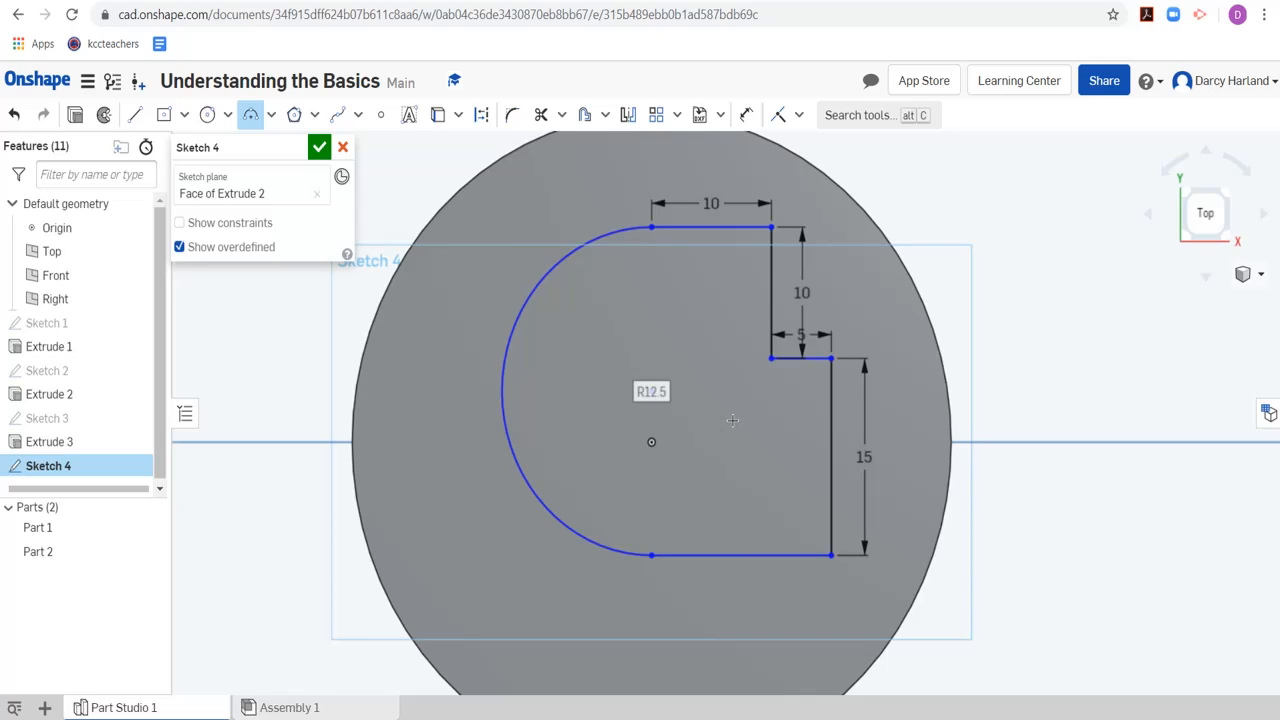
key("Escape")
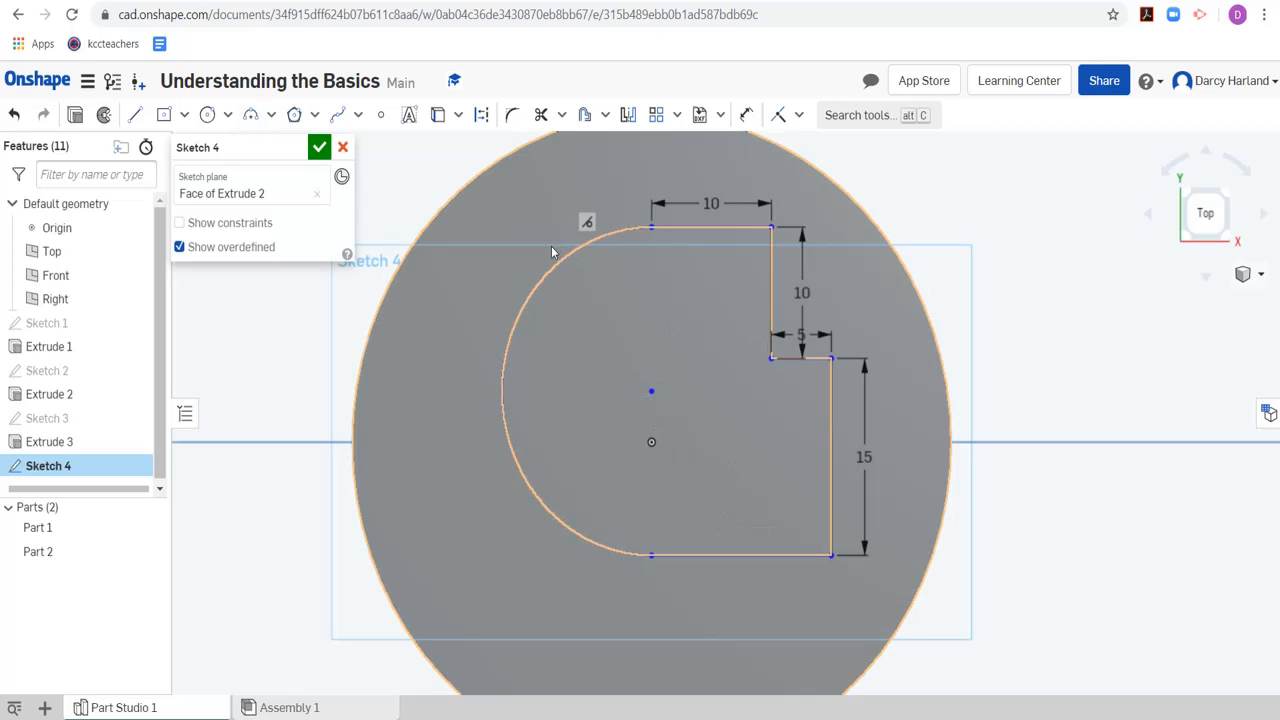
scroll(929, 318, "down", 1)
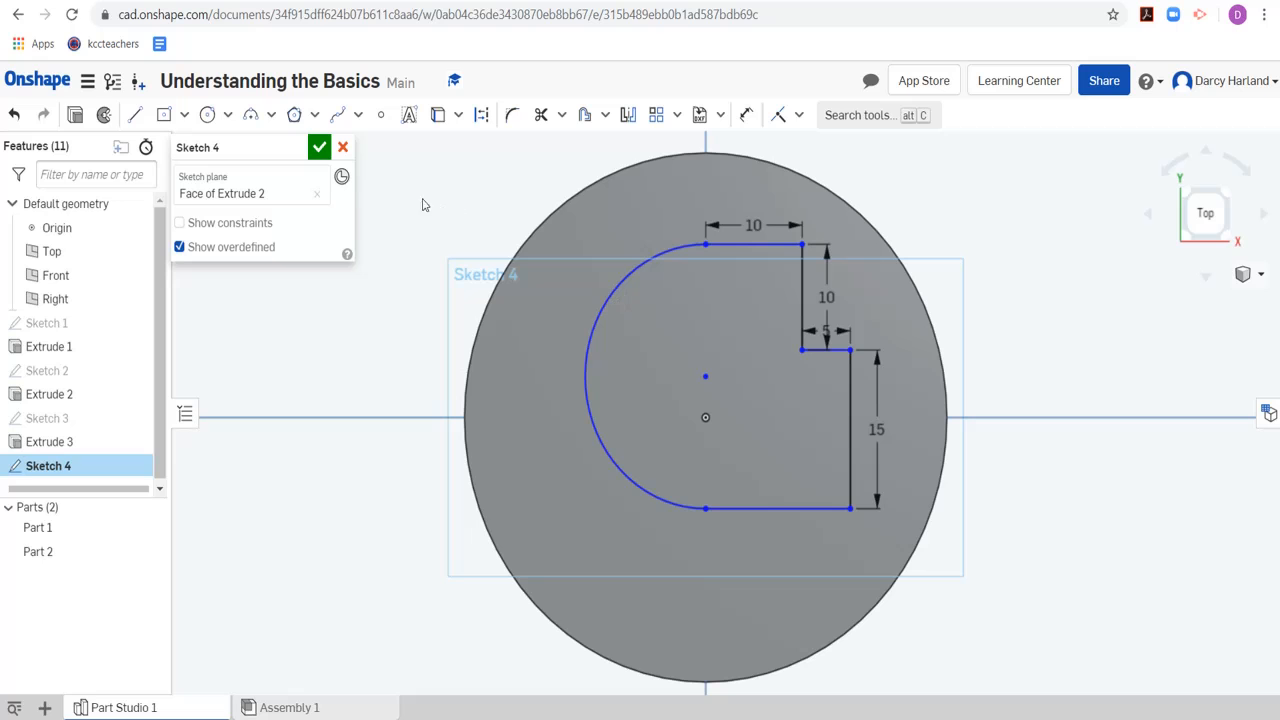
left_click(319, 147)
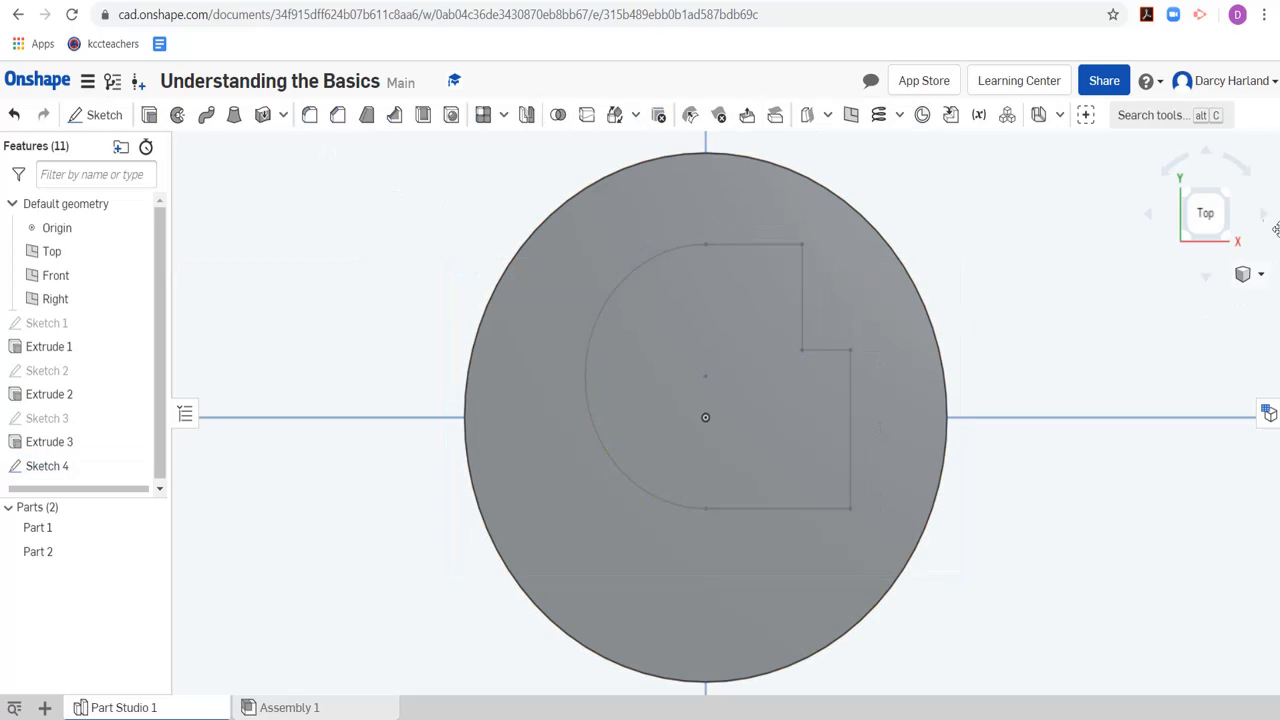
Start an Extrude in Remove mode on the closed profile region on the cylinder's top face
left_click(1223, 199)
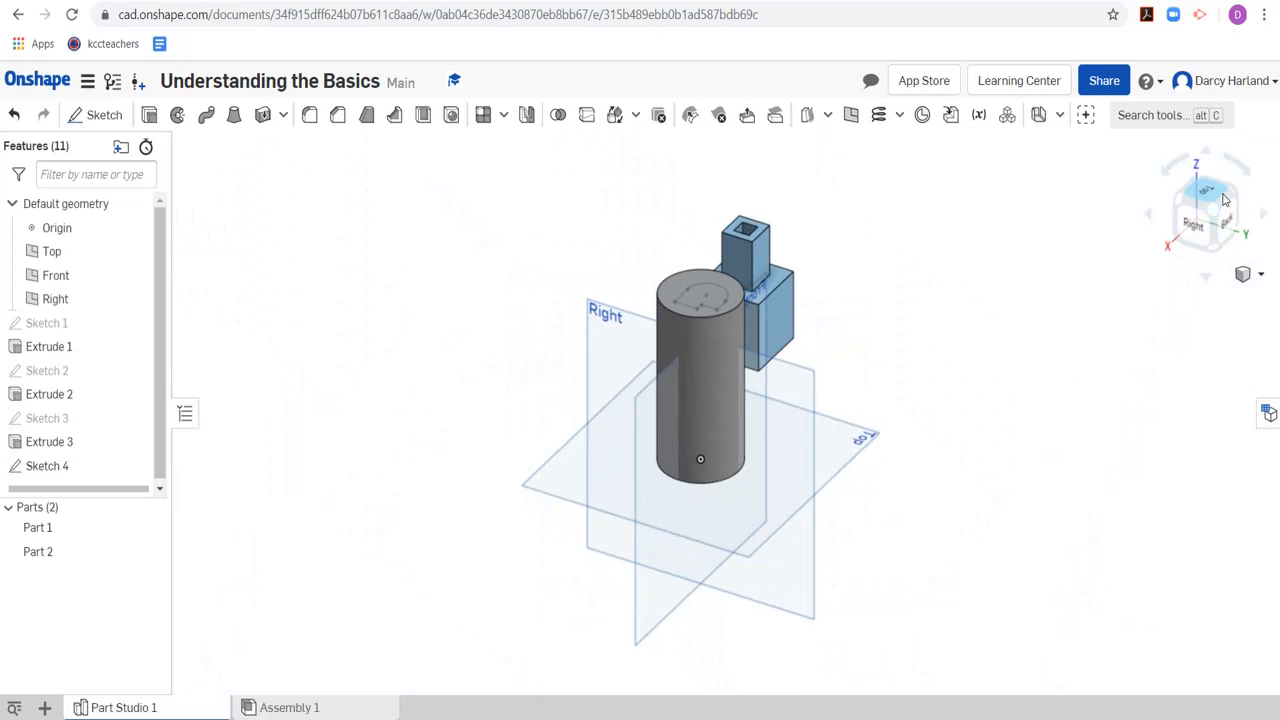
left_click(1181, 203)
scroll(762, 251, "up", 3)
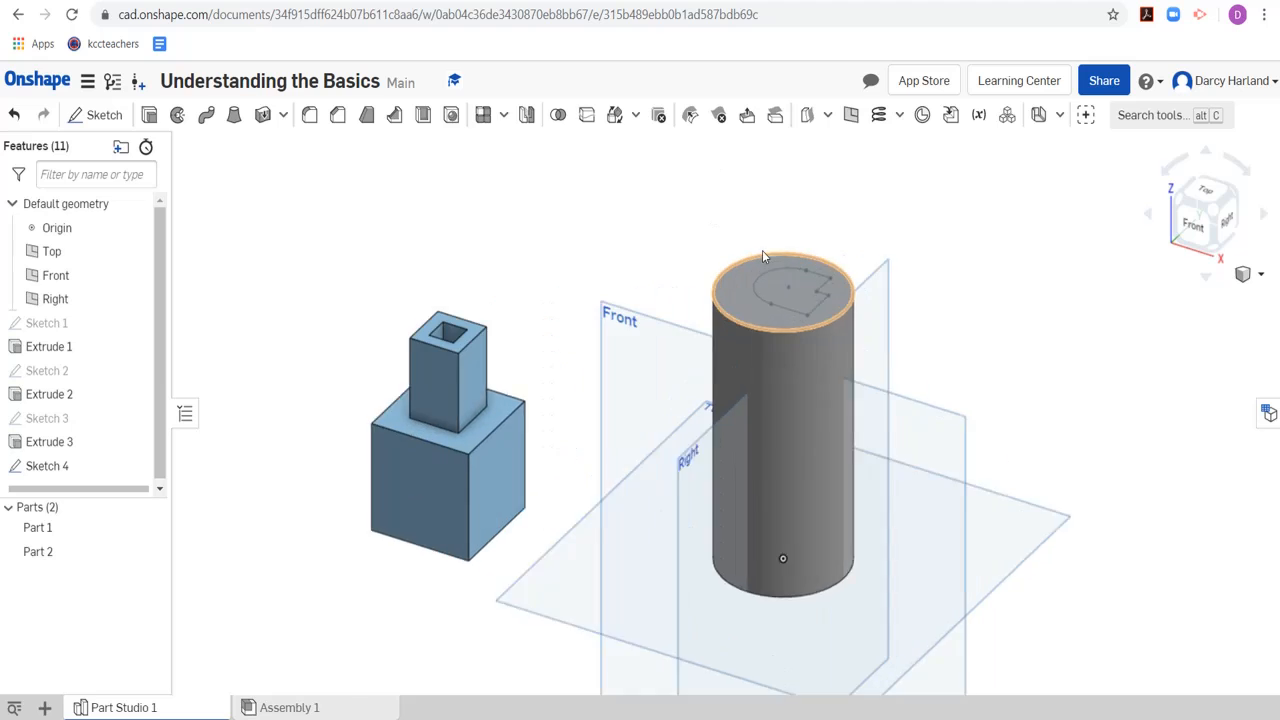
scroll(763, 253, "up", 3)
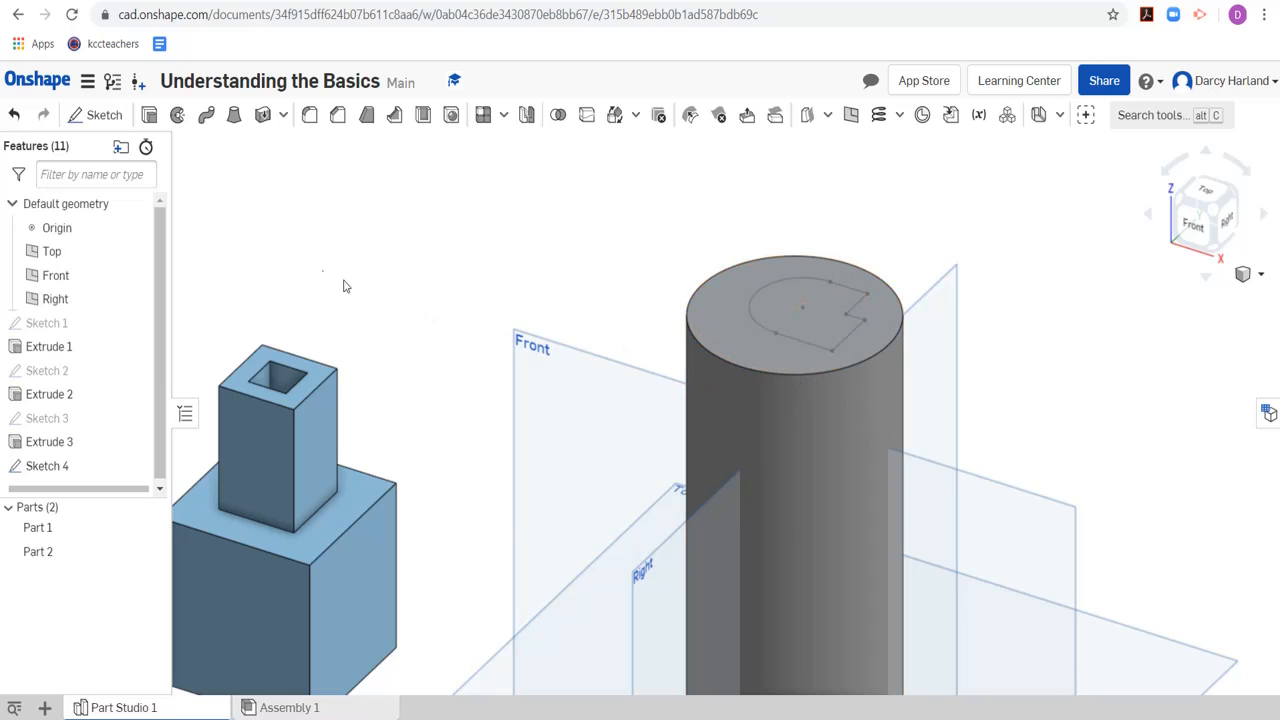
left_click(148, 116)
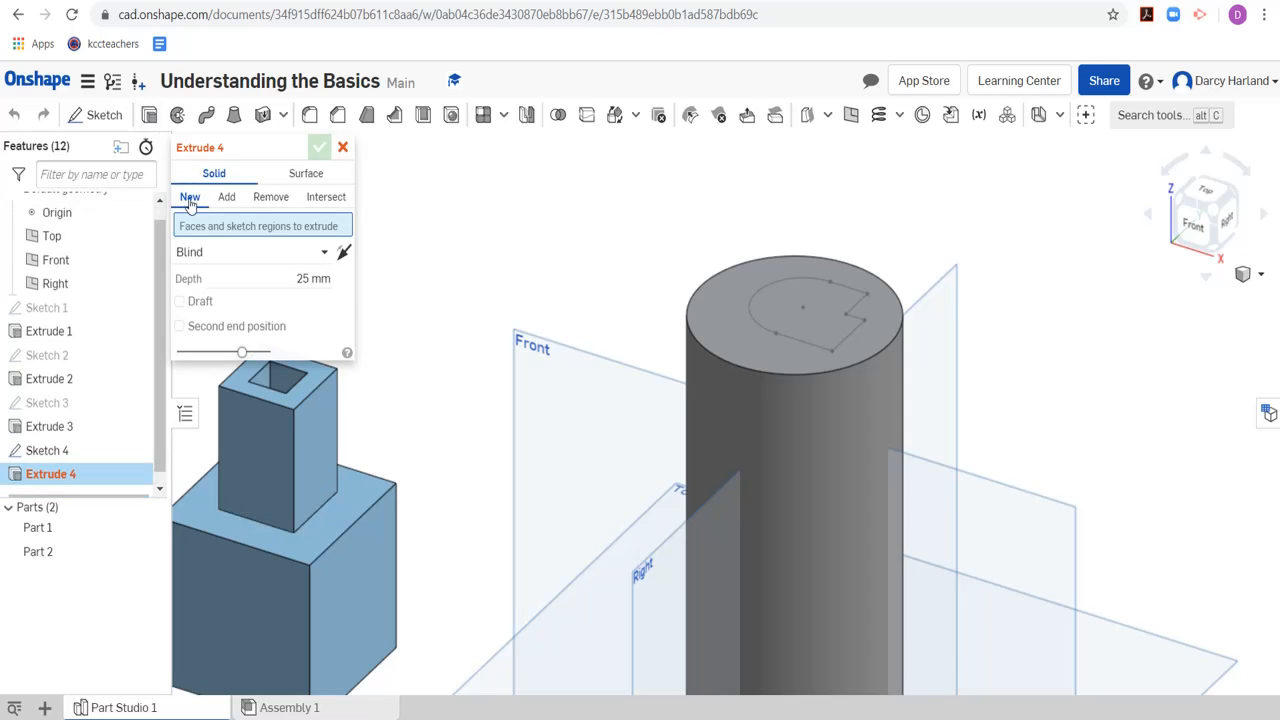
left_click(283, 204)
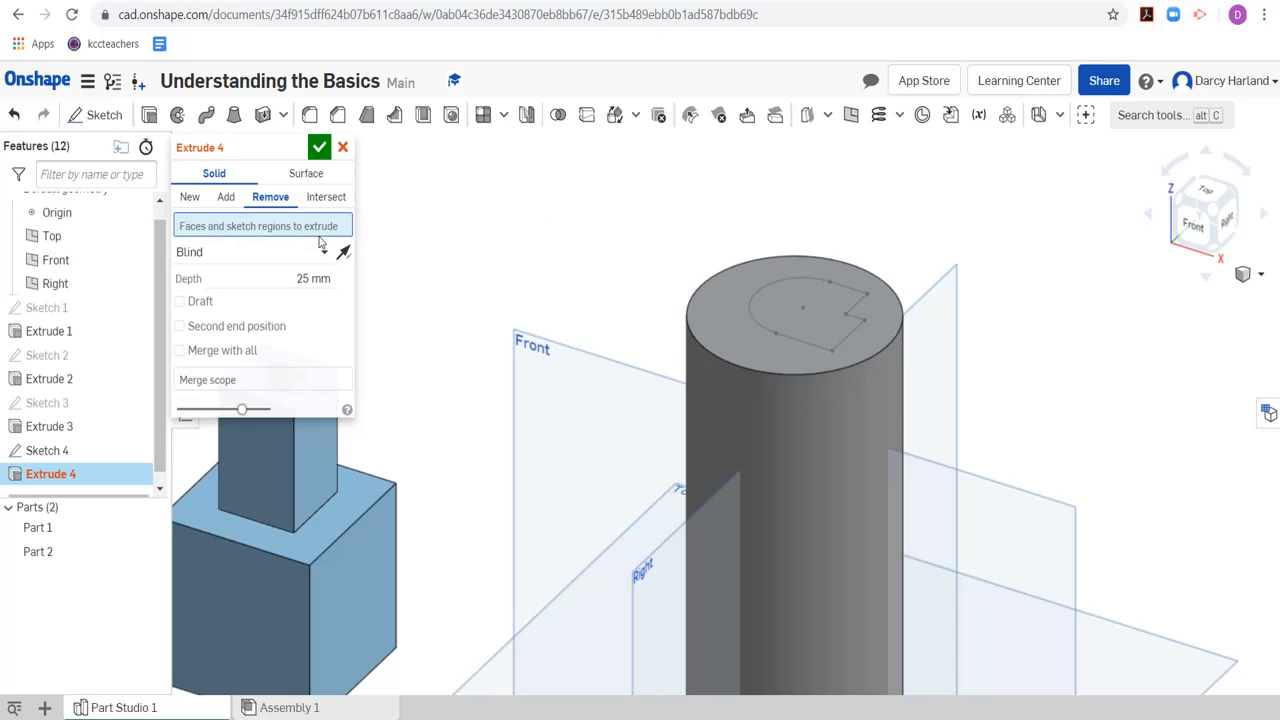
left_click(803, 314)
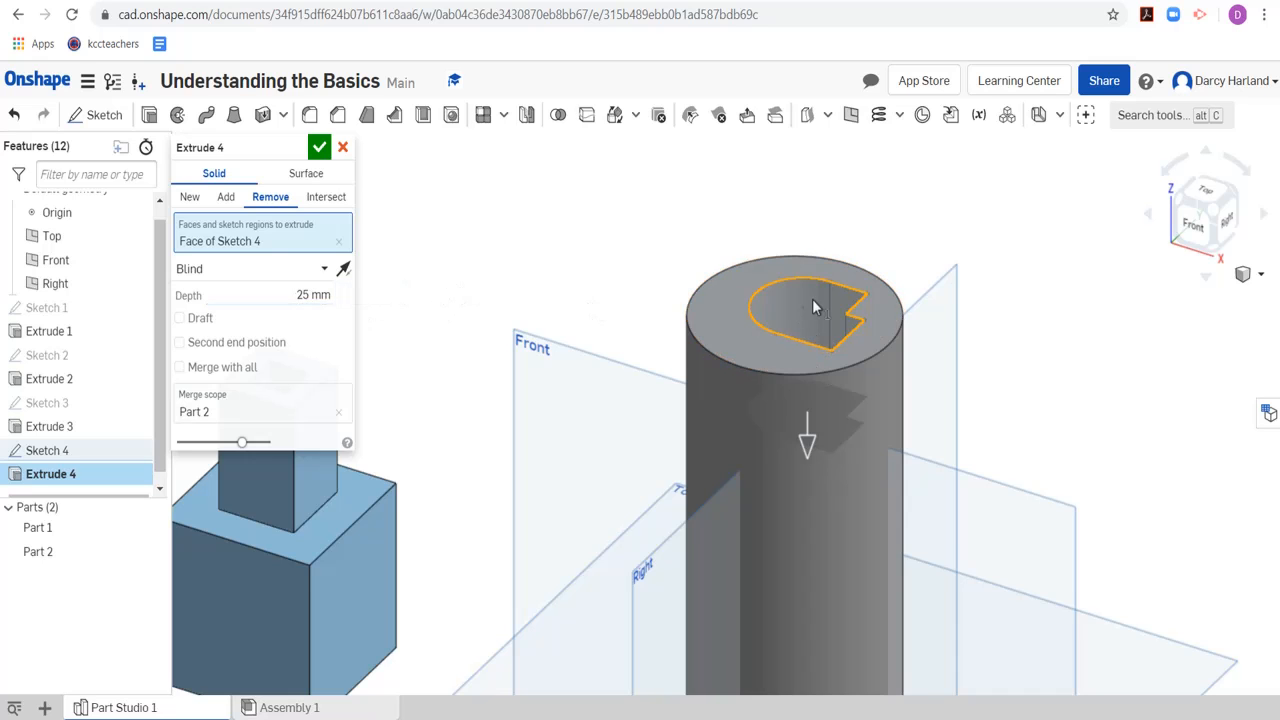
Set the profile cut's end condition to Through all and complete the extrude
scroll(812, 299, "down", 6)
scroll(829, 481, "up", 5)
scroll(829, 486, "down", 4)
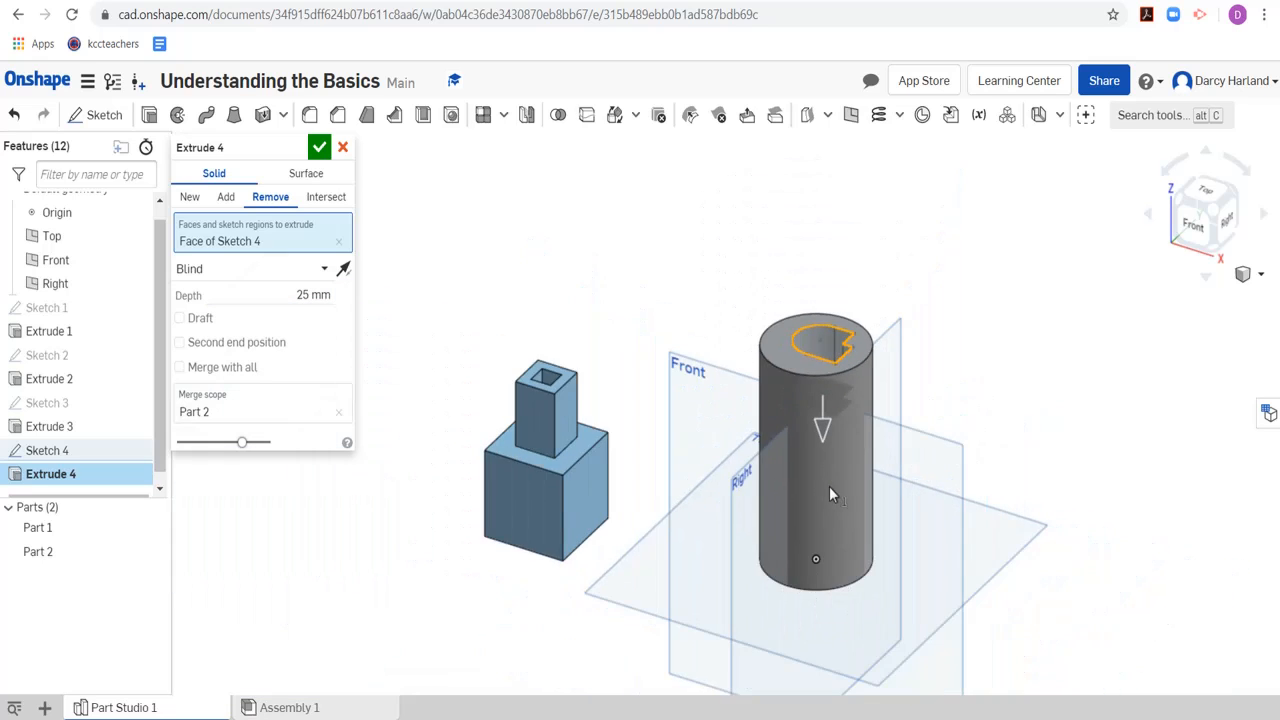
scroll(845, 548, "up", 2)
scroll(860, 531, "up", 5)
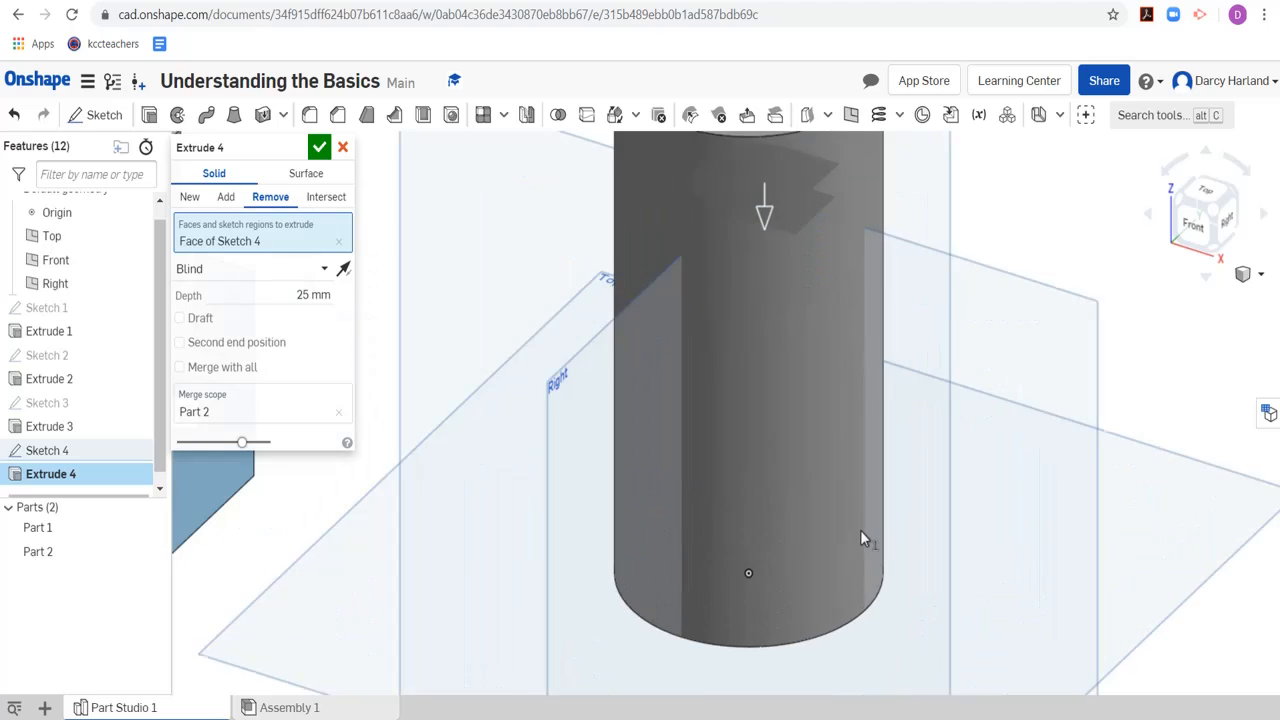
scroll(860, 530, "down", 4)
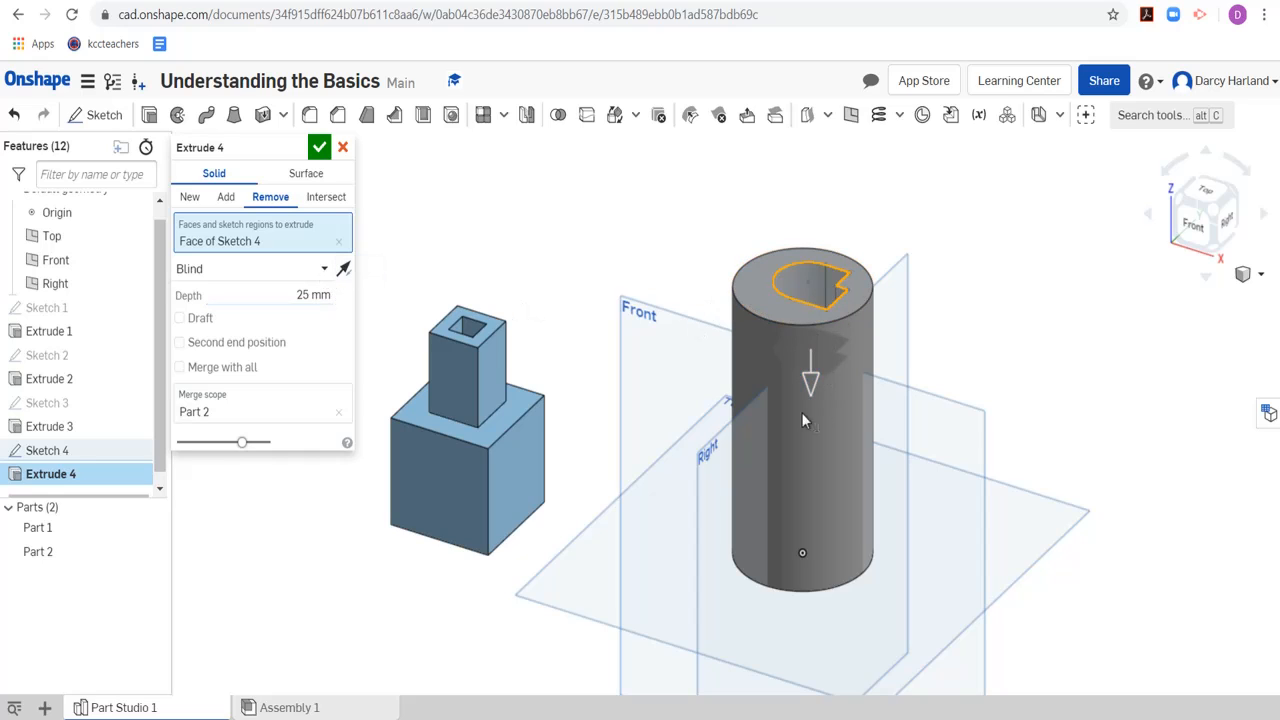
left_click(323, 273)
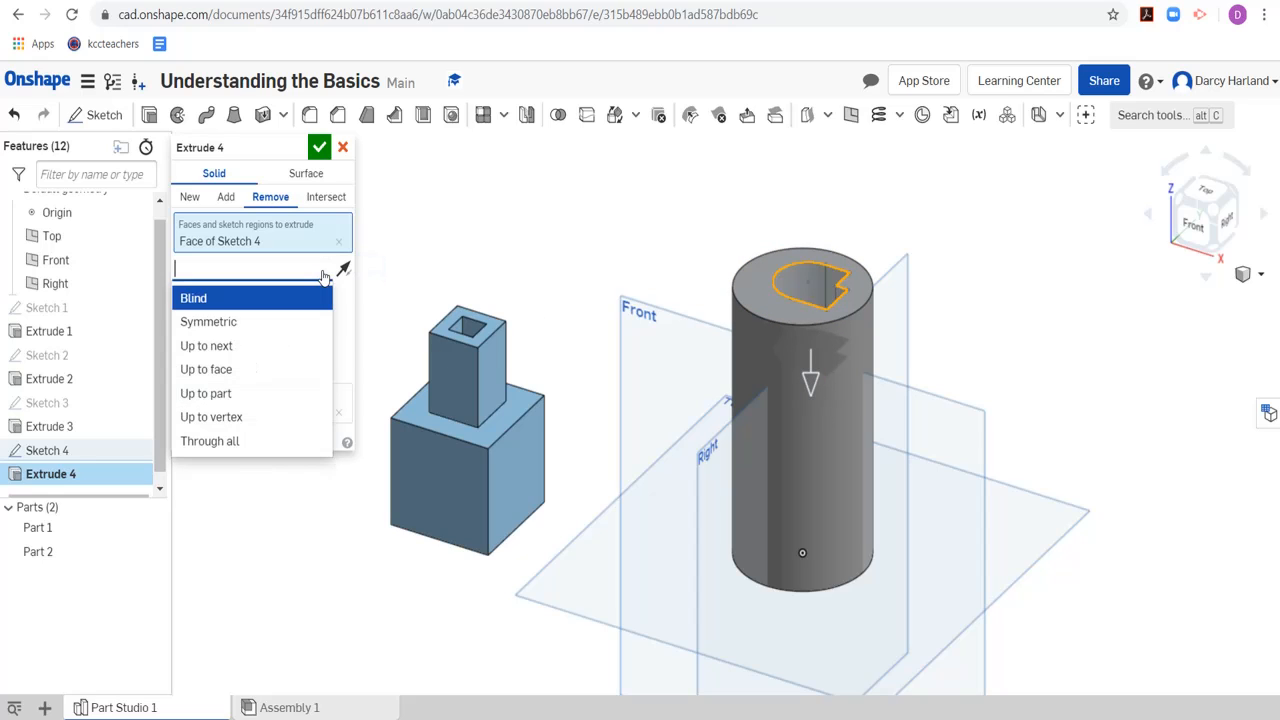
left_click(237, 443)
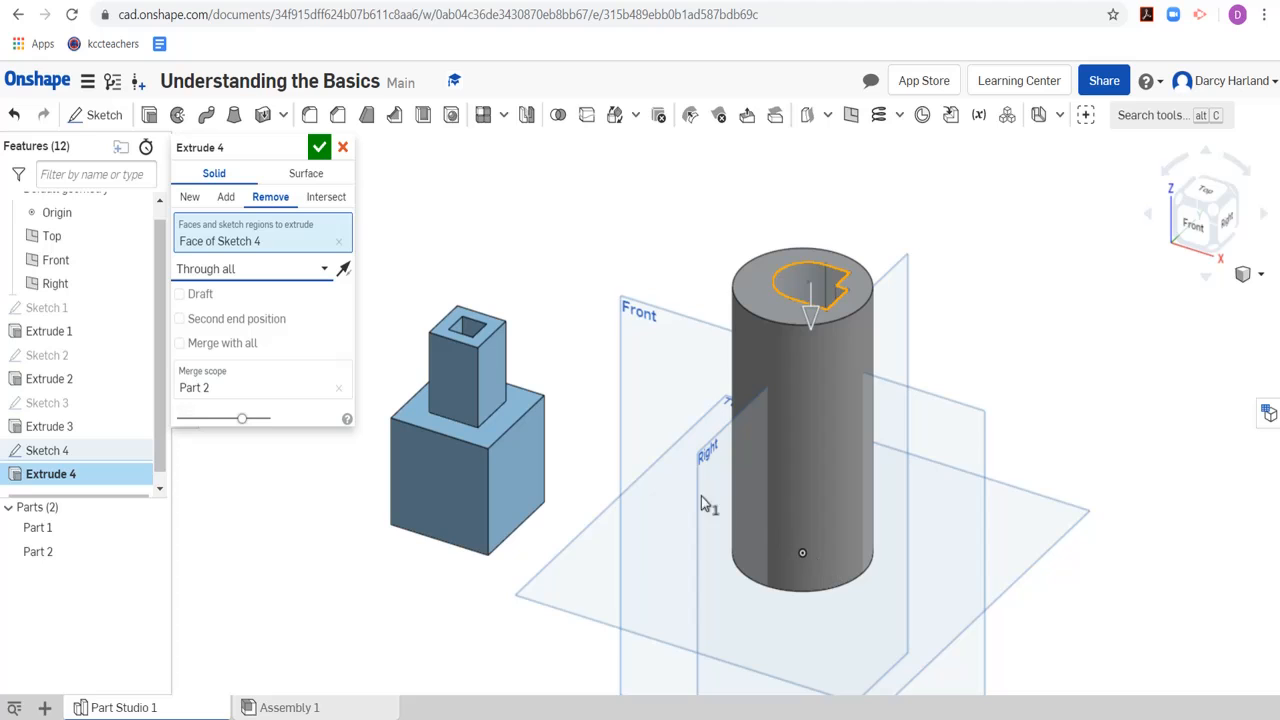
left_click(318, 148)
Examine the cylinder from below to check the cut at its bottom face, and return to the view from above
left_click(1216, 254)
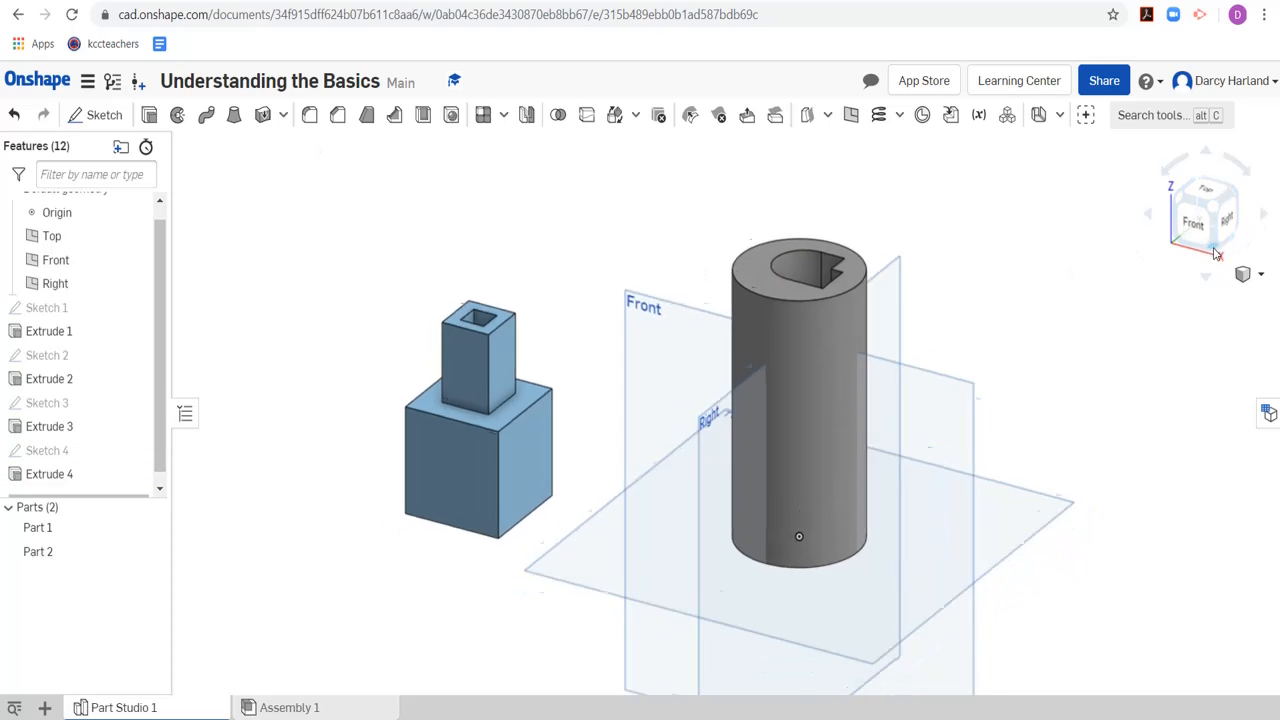
scroll(788, 428, "down", 5)
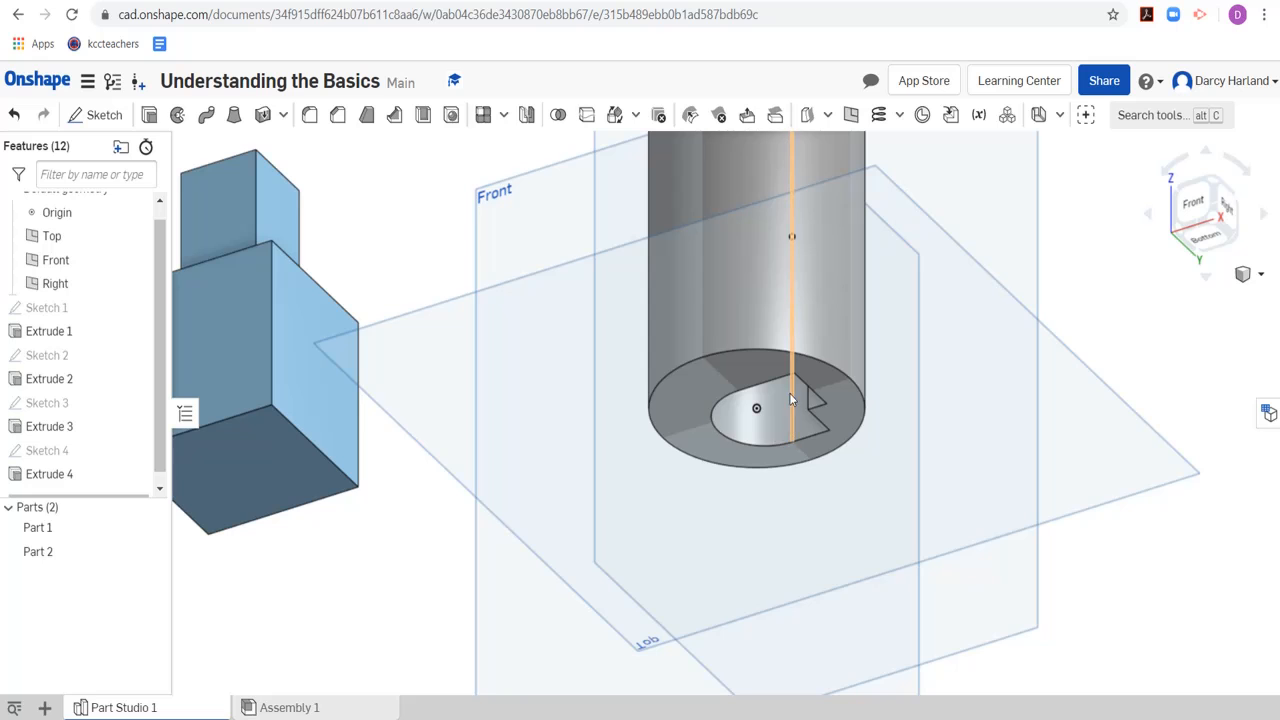
scroll(780, 402, "down", 3)
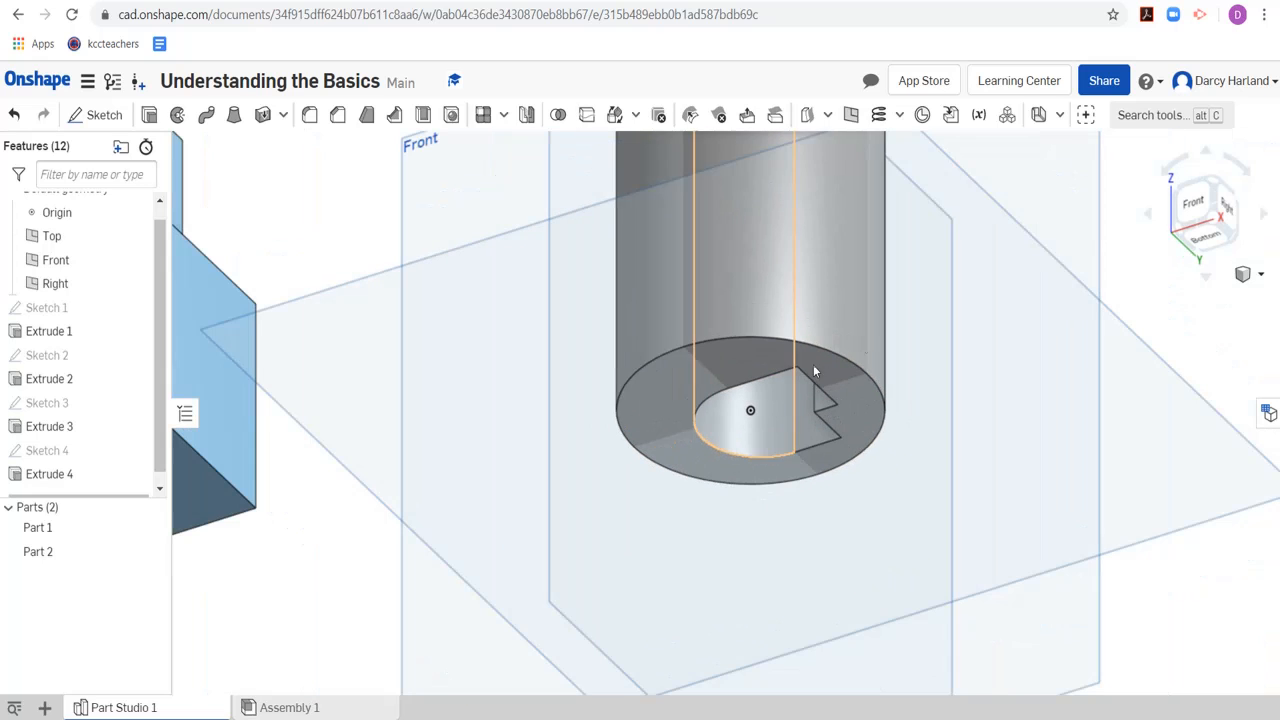
left_click(1222, 185)
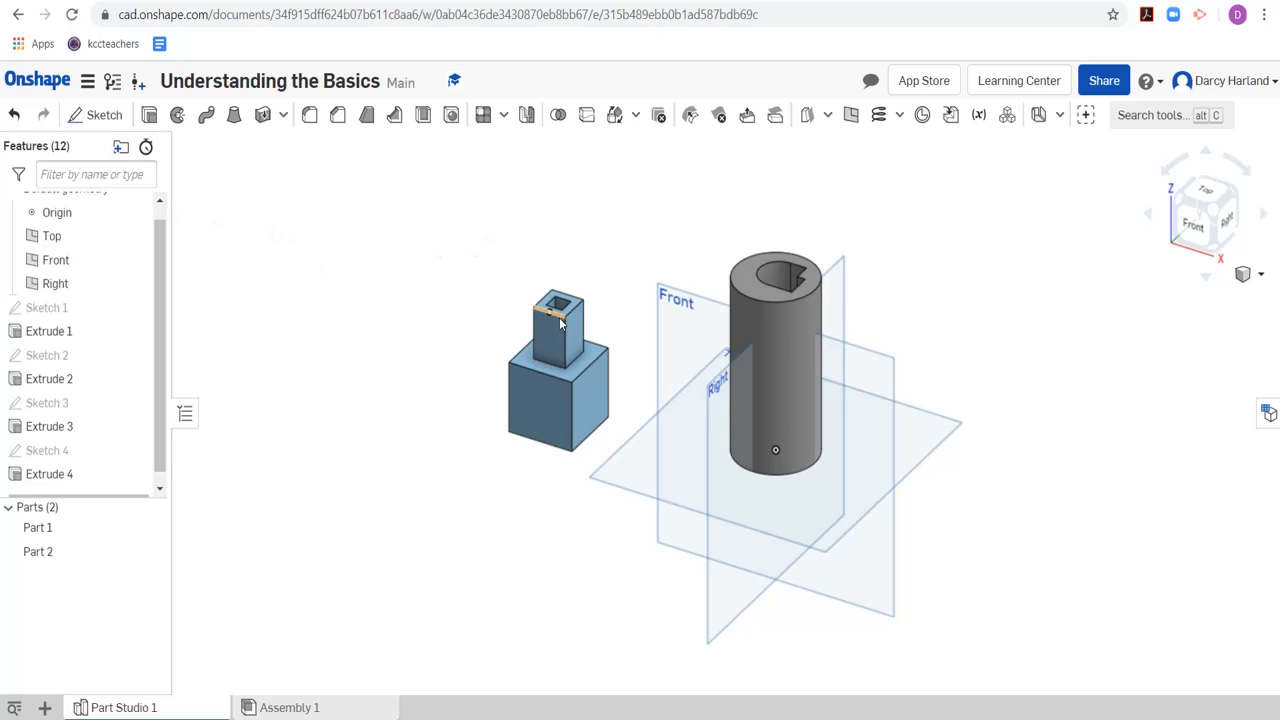
scroll(565, 360, "up", 3)
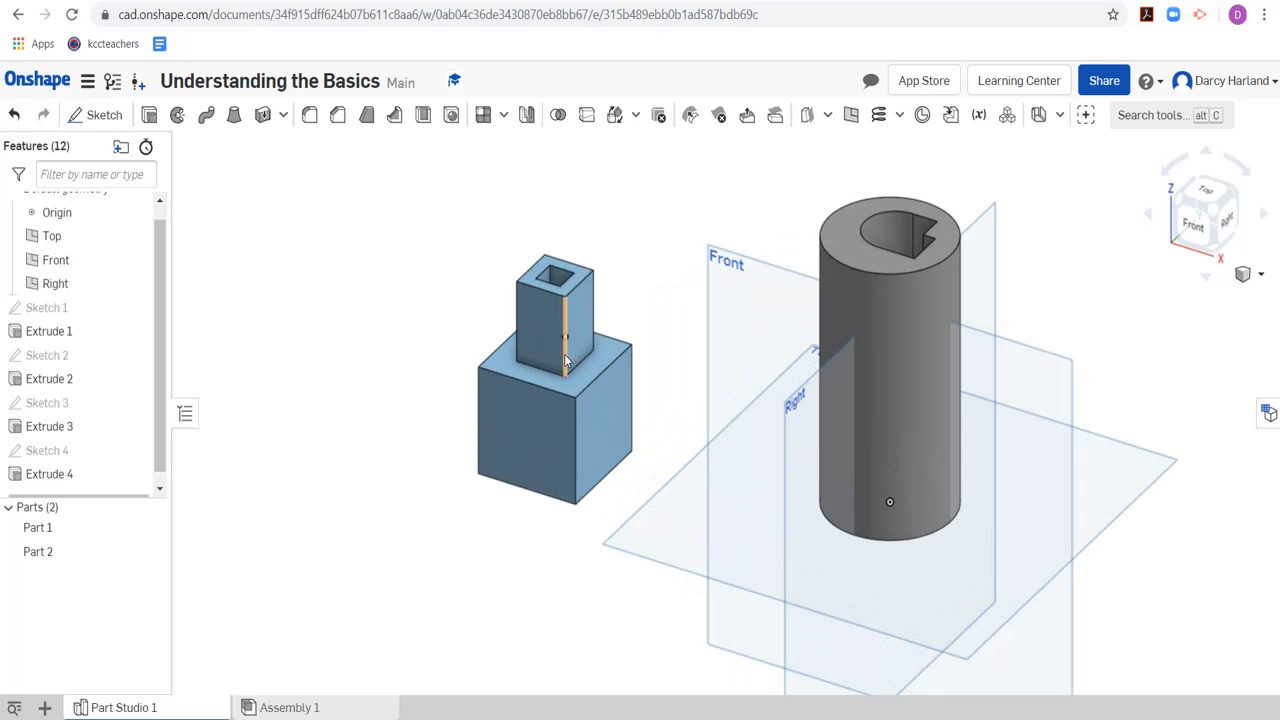